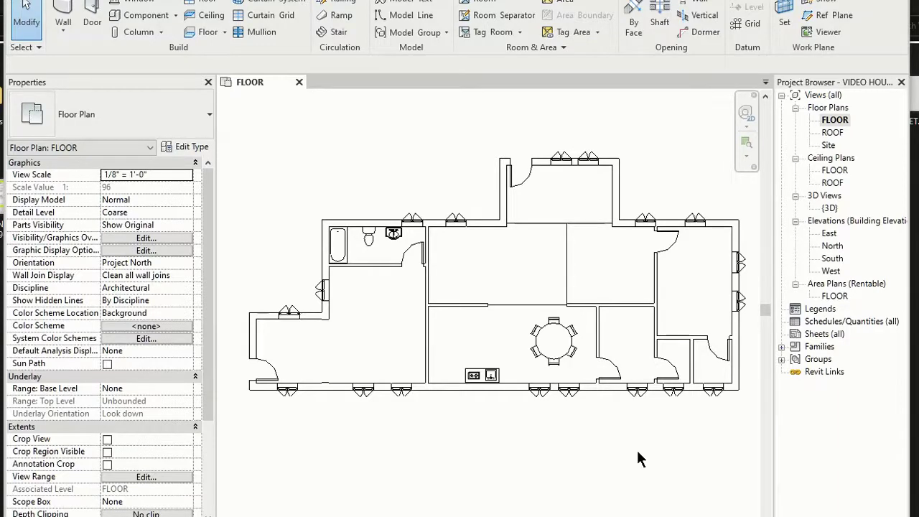
Step: Duplicate the FLOOR floor plan view without detailing
{"action": "right_click", "coordinate": [844, 121]}
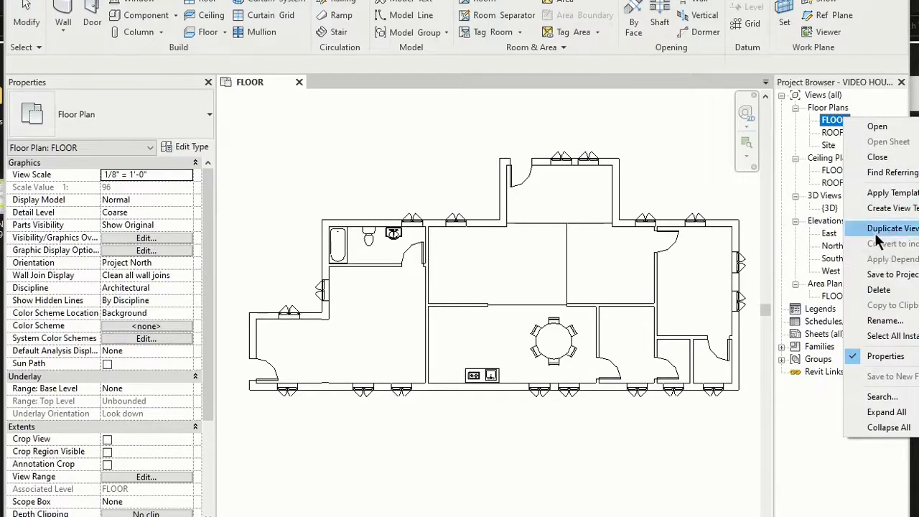
{"action": "mouse_move", "coordinate": [874, 236]}
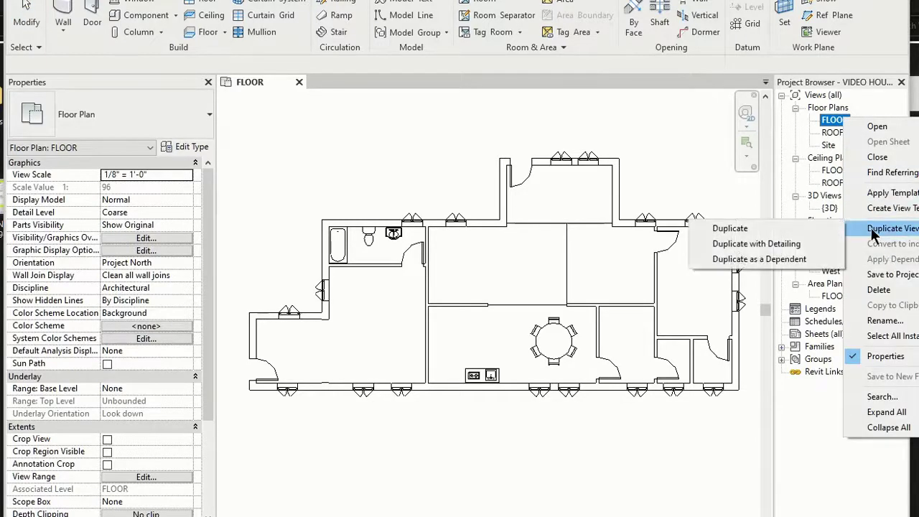
{"action": "left_click", "coordinate": [769, 228]}
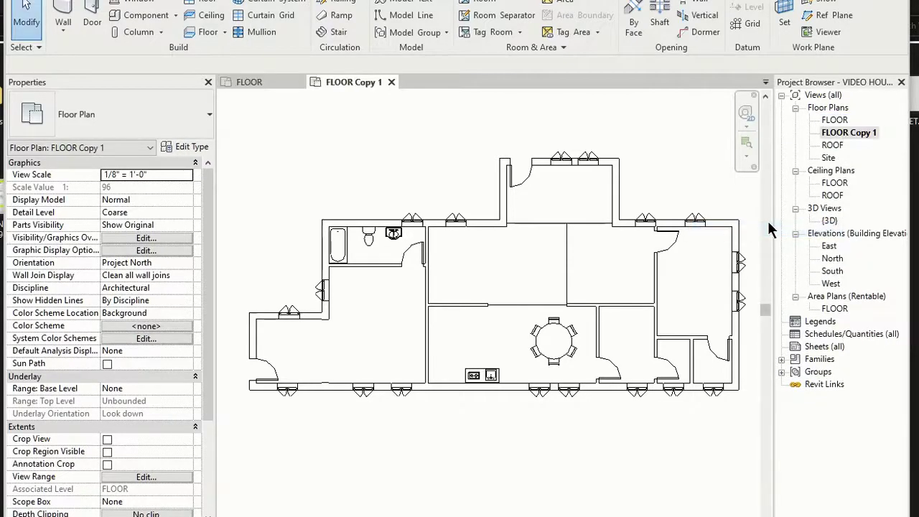
Step: Rename the duplicated floor plan view as FLOOR Rooms
{"action": "right_click", "coordinate": [839, 133]}
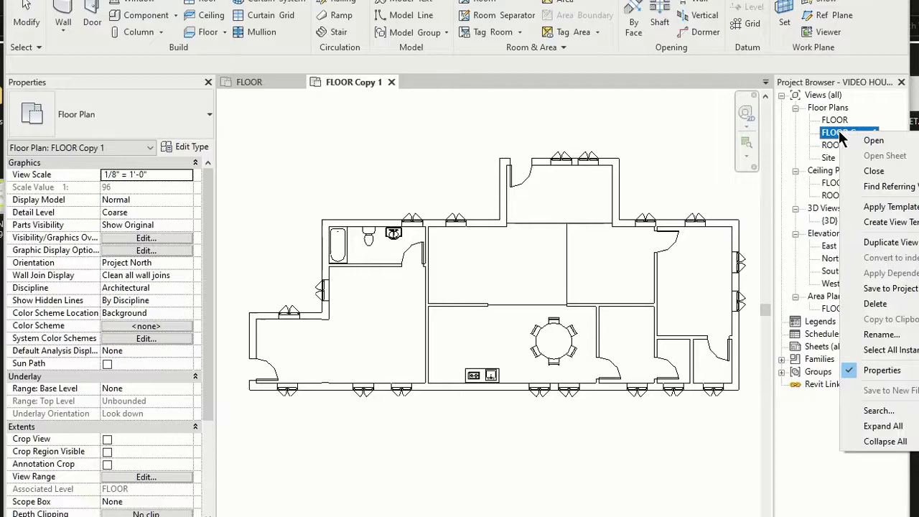
{"action": "left_click", "coordinate": [871, 335]}
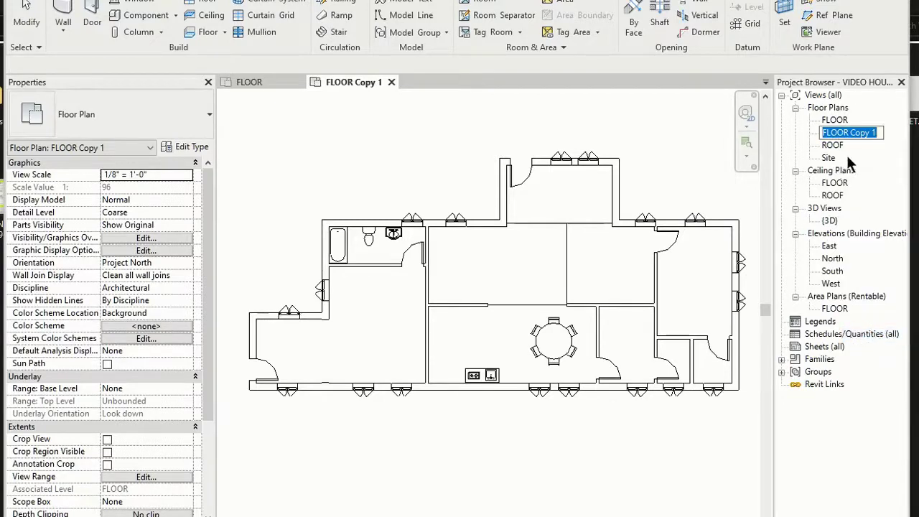
{"action": "left_click", "coordinate": [852, 132]}
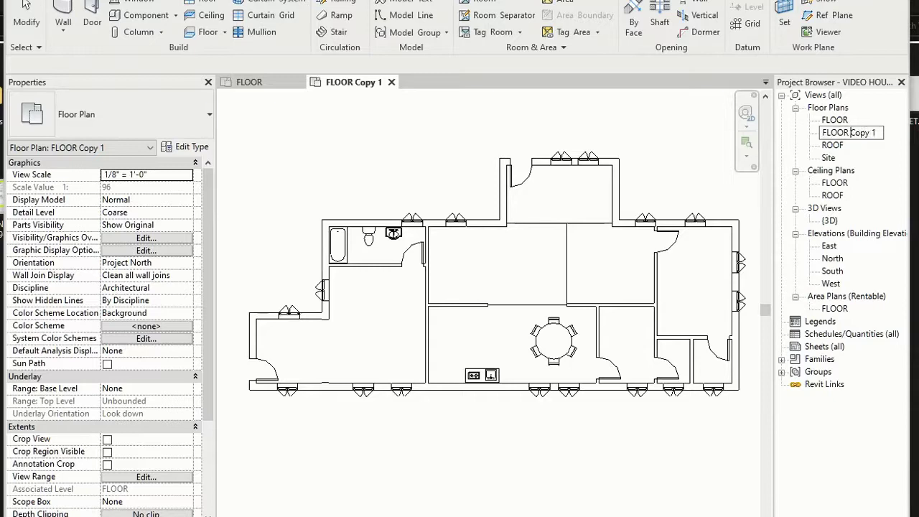
{"action": "key", "text": "ctrl+shift+Right"}
{"action": "key", "text": "ctrl+shift+Right"}
{"action": "type", "text": "Rooms"}
{"action": "key", "text": "Return"}
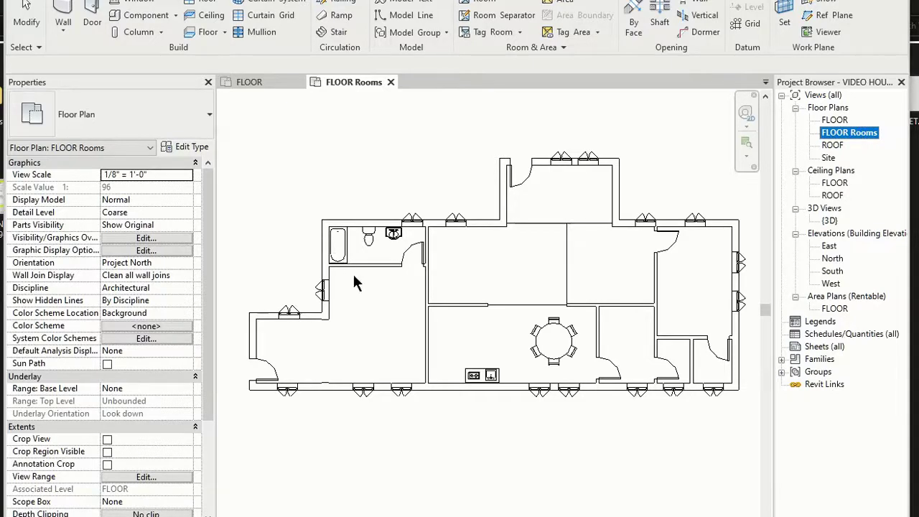
Step: Hide the furniture category in the FLOOR Rooms view, using the round dining table as the reference element
{"action": "right_click", "coordinate": [558, 335]}
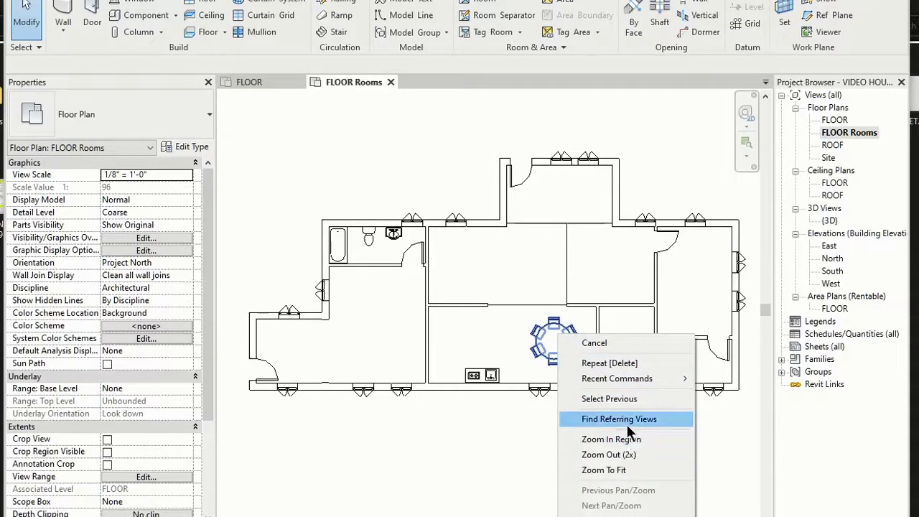
{"action": "left_click", "coordinate": [384, 176]}
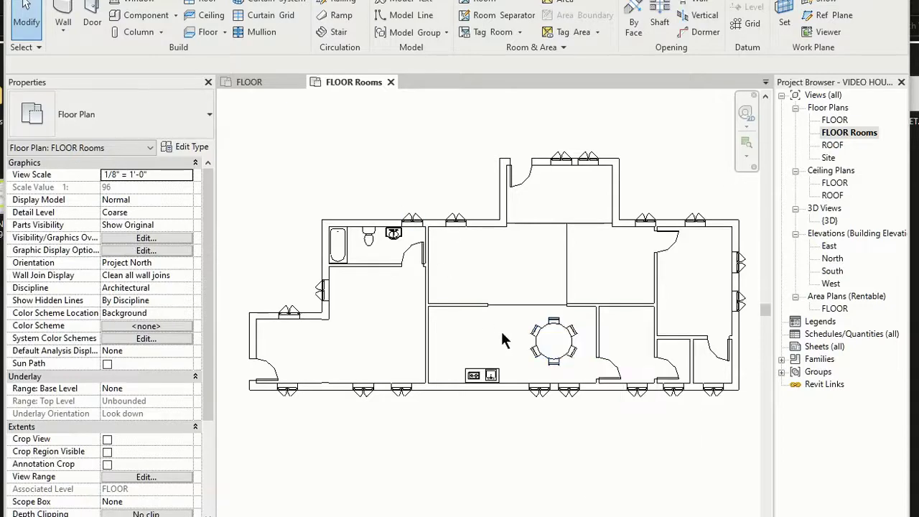
{"action": "right_click", "coordinate": [543, 347]}
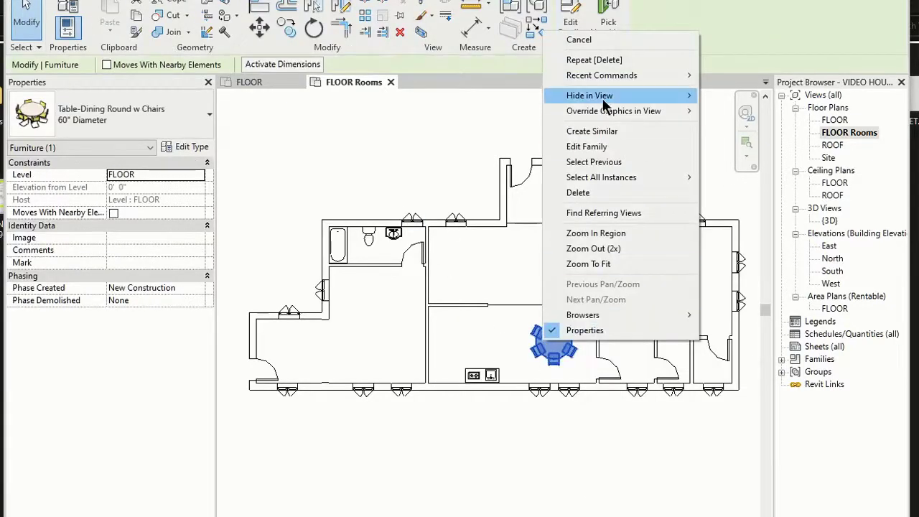
{"action": "mouse_move", "coordinate": [619, 180]}
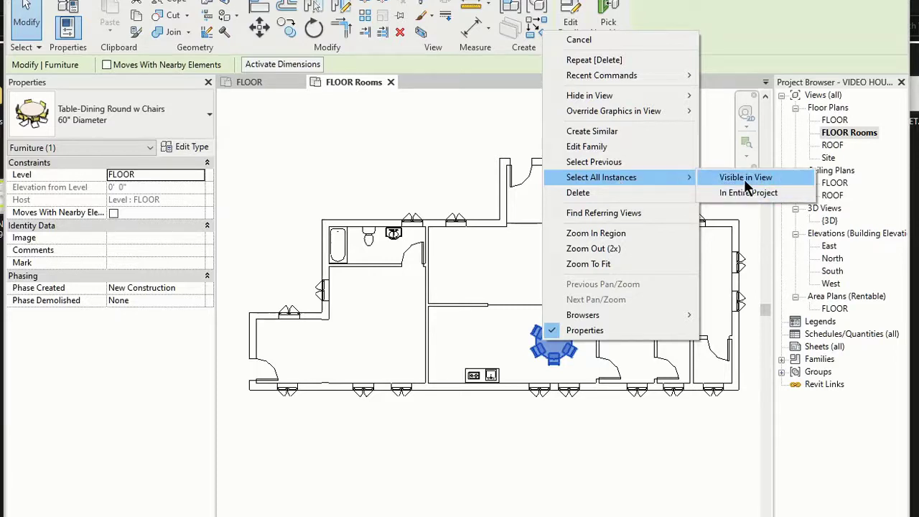
{"action": "mouse_move", "coordinate": [657, 100]}
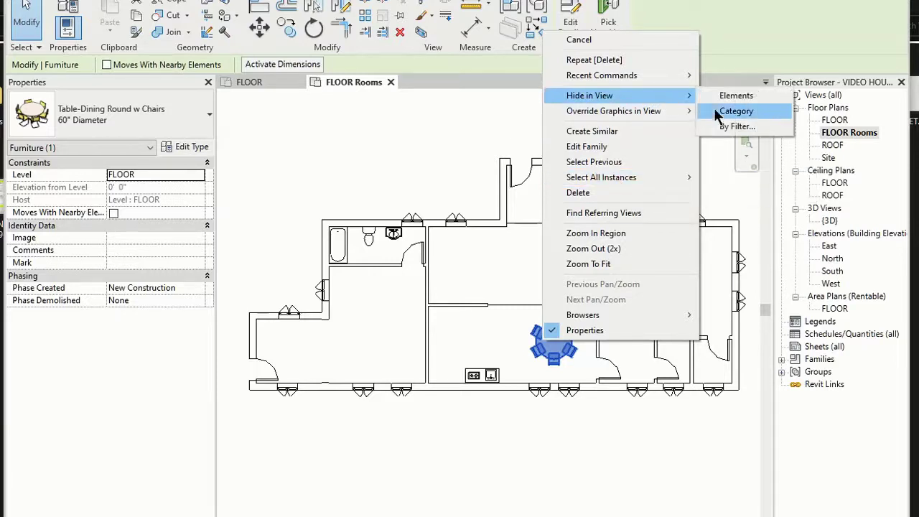
{"action": "left_click", "coordinate": [737, 112]}
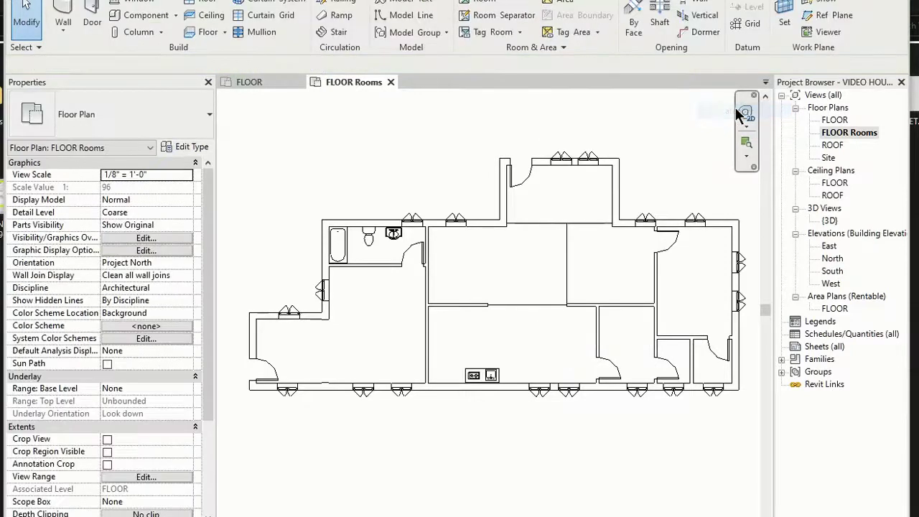
Step: Hide the plumbing fixtures category in the FLOOR Rooms view, using the bathtub as the reference element
{"action": "right_click", "coordinate": [334, 242]}
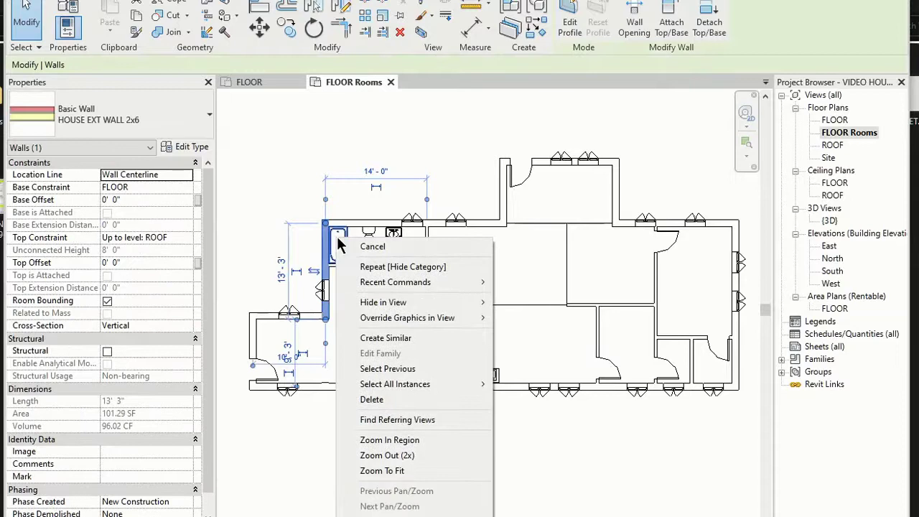
{"action": "left_click", "coordinate": [288, 132]}
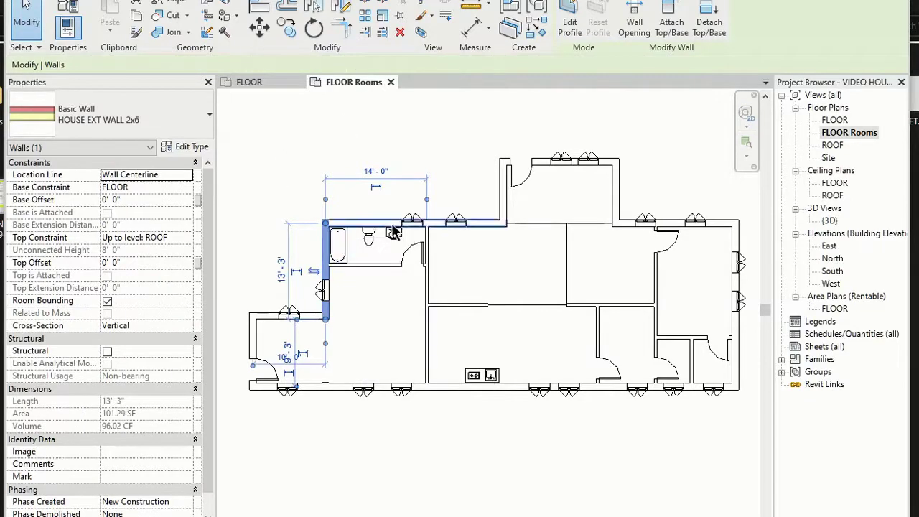
{"action": "left_click", "coordinate": [357, 270]}
{"action": "left_click", "coordinate": [347, 256]}
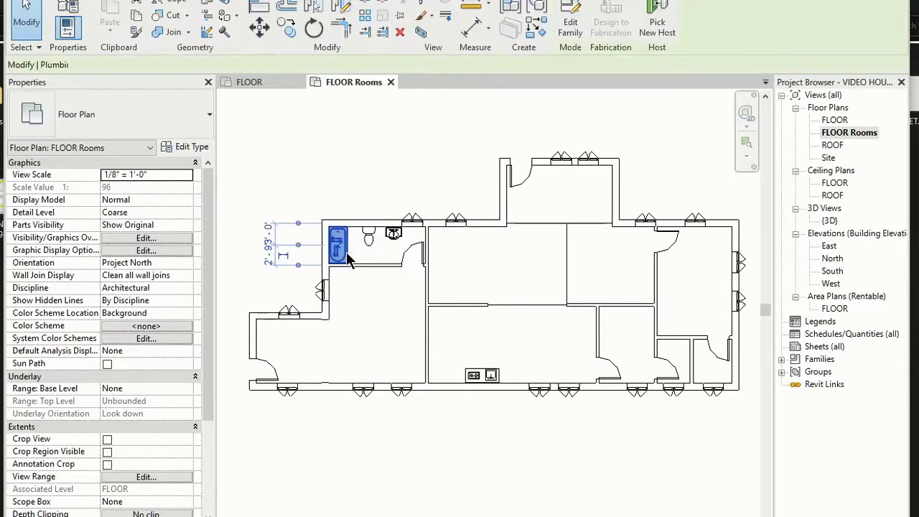
{"action": "right_click", "coordinate": [347, 259]}
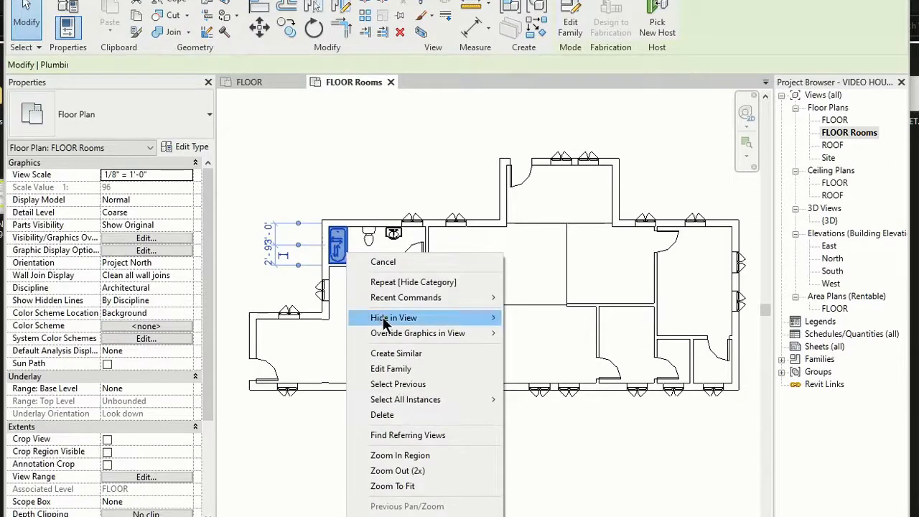
{"action": "mouse_move", "coordinate": [392, 323]}
{"action": "left_click", "coordinate": [587, 335]}
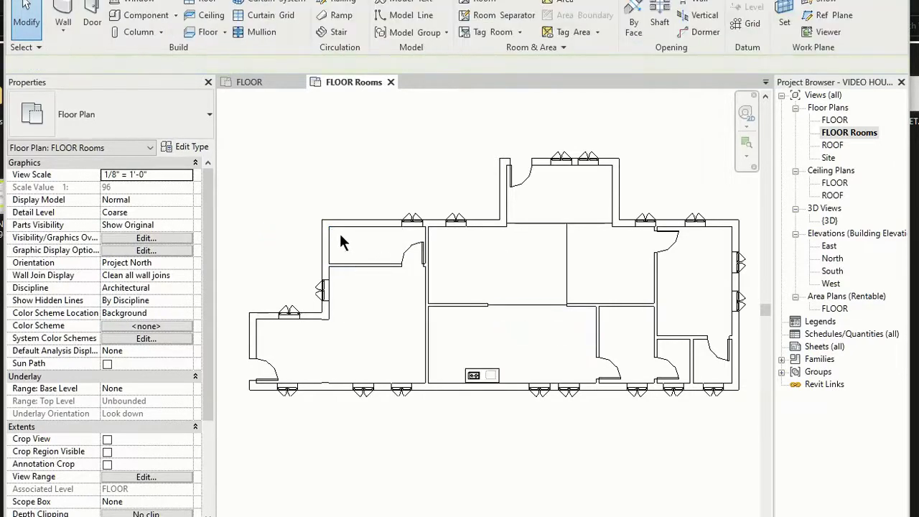
Step: Hide the specialty equipment category of the kitchenette in the FLOOR Rooms view
{"action": "right_click", "coordinate": [484, 379]}
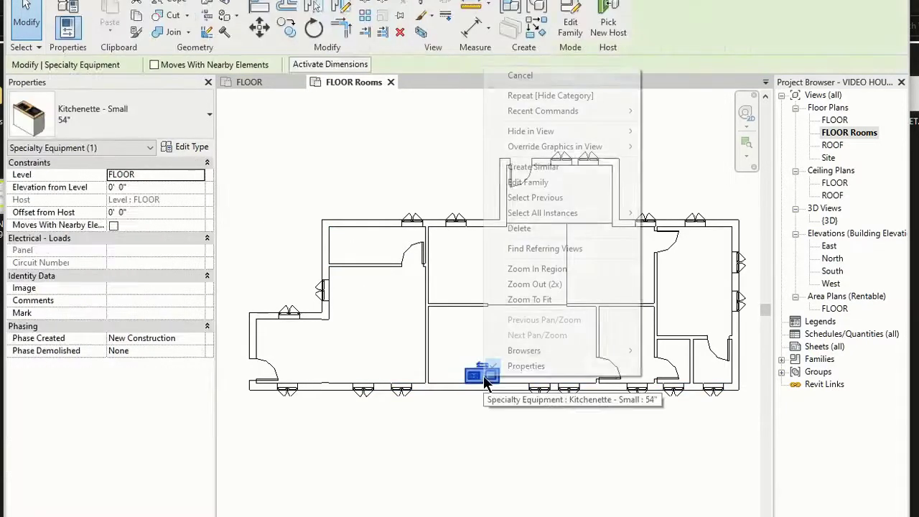
{"action": "mouse_move", "coordinate": [520, 131]}
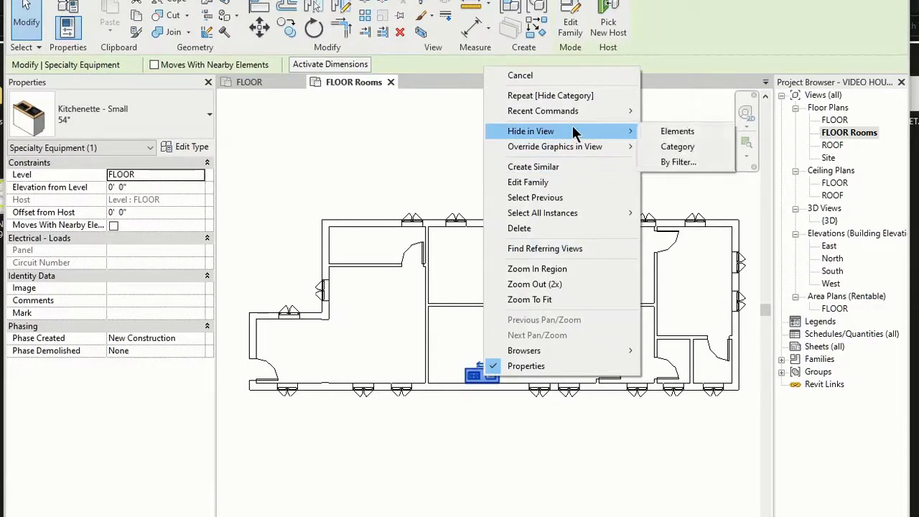
{"action": "left_click", "coordinate": [668, 146]}
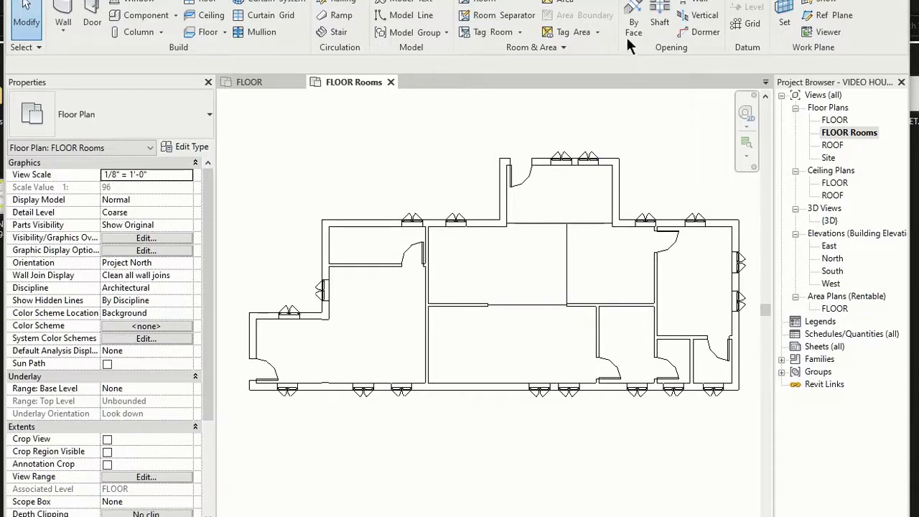
Step: Place tagged rooms in the enclosed spaces of the floor plan, starting with the projecting space at its upper edge
{"action": "left_click", "coordinate": [495, 33]}
{"action": "key", "text": "Escape"}
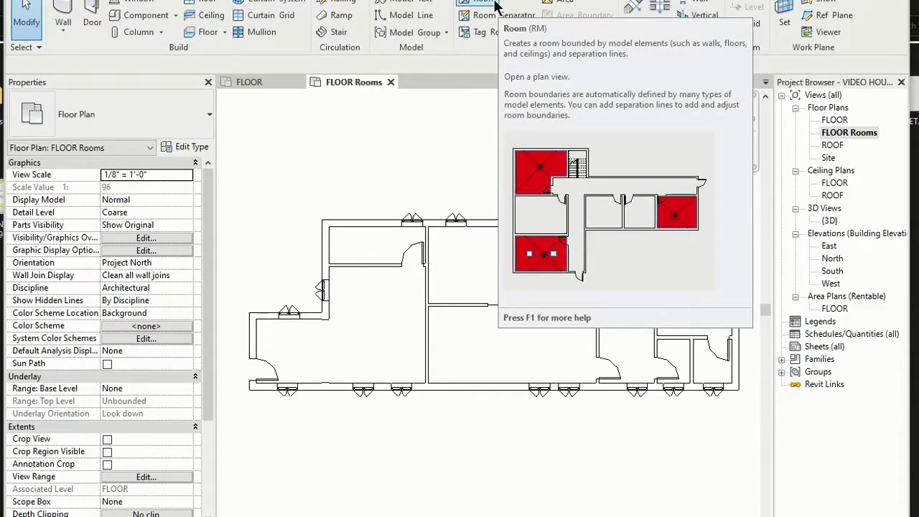
{"action": "left_click", "coordinate": [496, 6]}
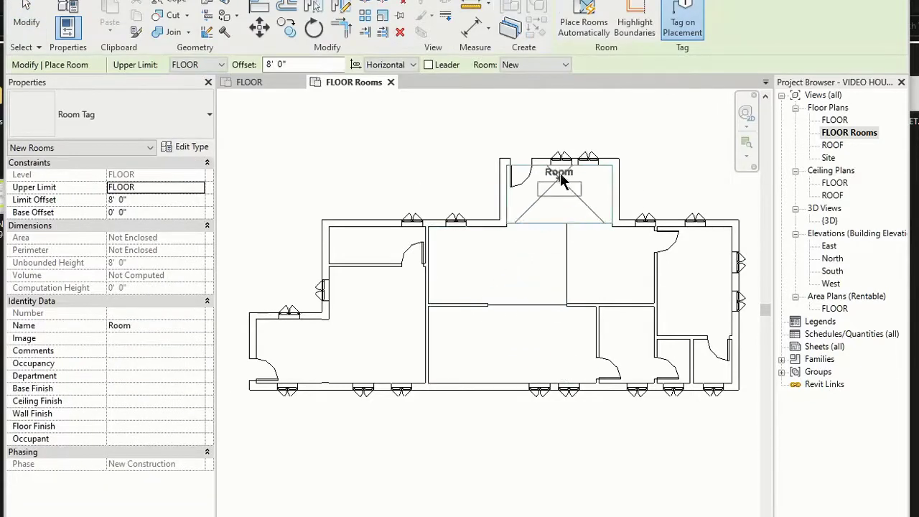
{"action": "left_click", "coordinate": [562, 193]}
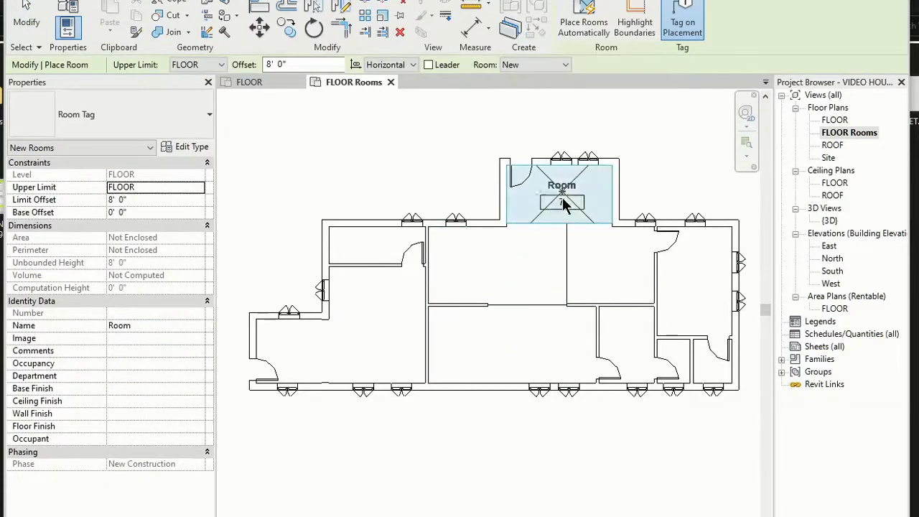
{"action": "left_click", "coordinate": [499, 266]}
{"action": "left_click", "coordinate": [617, 258]}
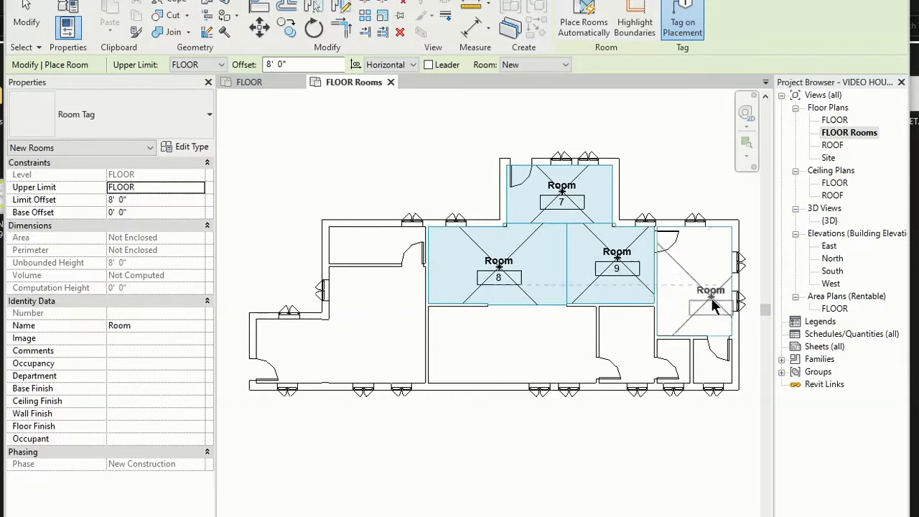
{"action": "left_click", "coordinate": [692, 297]}
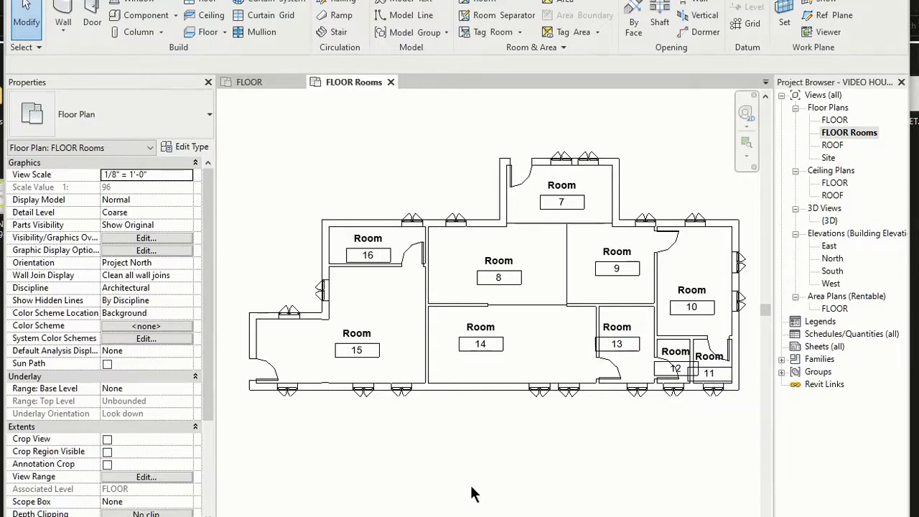
Step: Rename room 7, in the projecting space at the plan's upper edge, as Entry
{"action": "key", "text": "alt+Tab"}
{"action": "left_click", "coordinate": [564, 185]}
{"action": "left_click", "coordinate": [563, 185]}
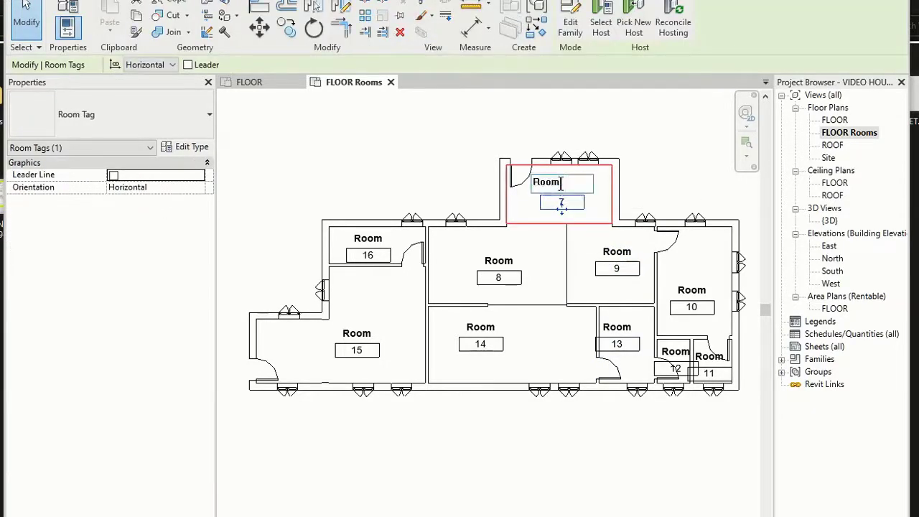
{"action": "left_click_drag", "start_coordinate": [561, 183], "coordinate": [532, 183]}
{"action": "type", "text": "Entry"}
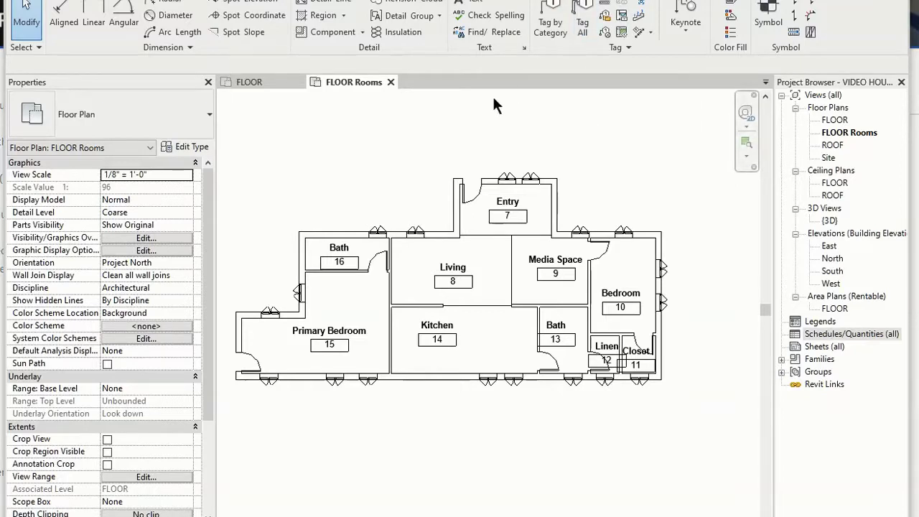
Step: Create a new building component schedule for the Rooms category with the New Construction phase
{"action": "left_click", "coordinate": [458, 340]}
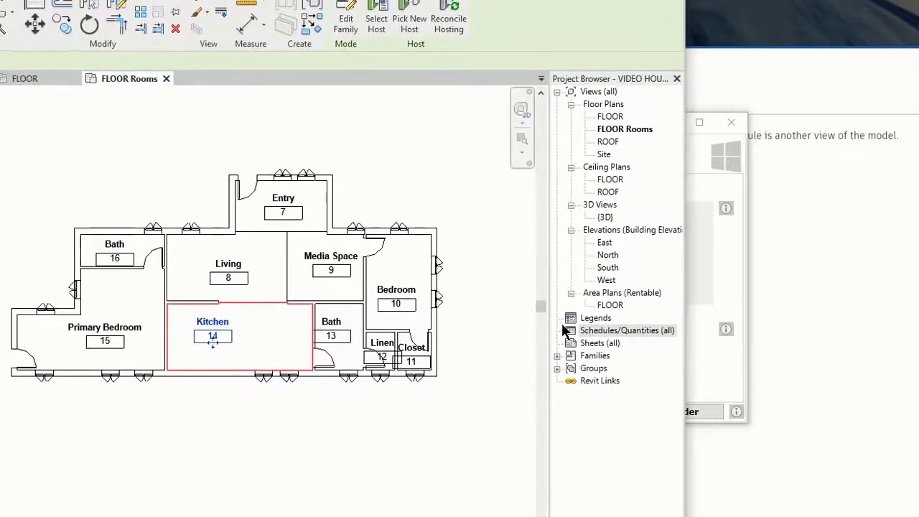
{"action": "right_click", "coordinate": [620, 326]}
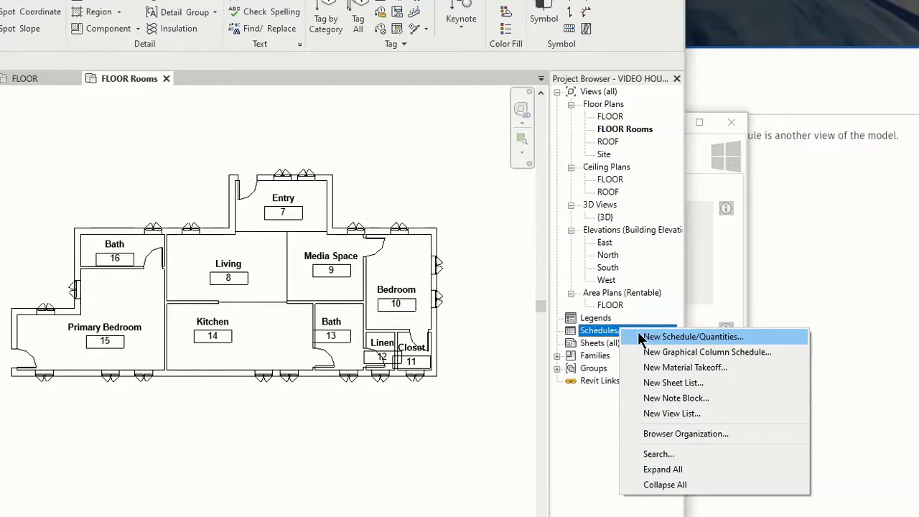
{"action": "left_click", "coordinate": [641, 338]}
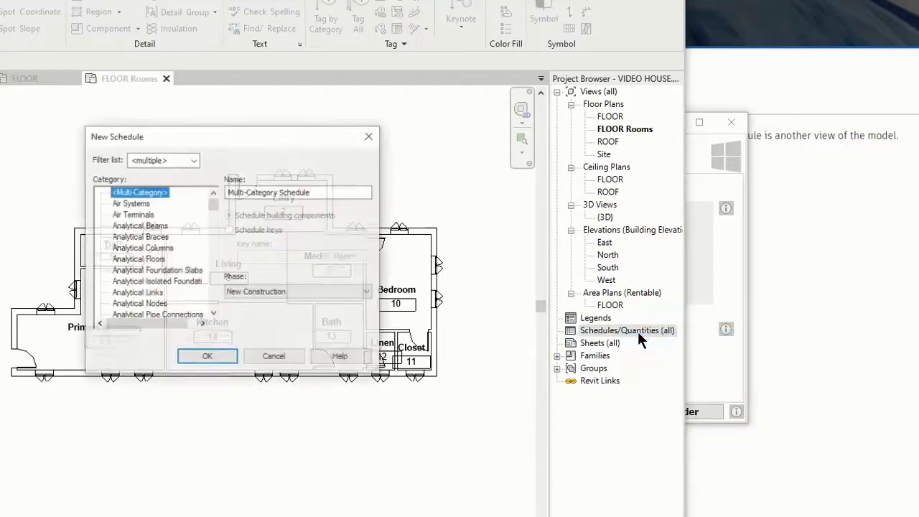
{"action": "scroll", "coordinate": [150, 260], "scroll_direction": "down", "scroll_amount": 3}
{"action": "scroll", "coordinate": [152, 262], "scroll_direction": "down", "scroll_amount": 9}
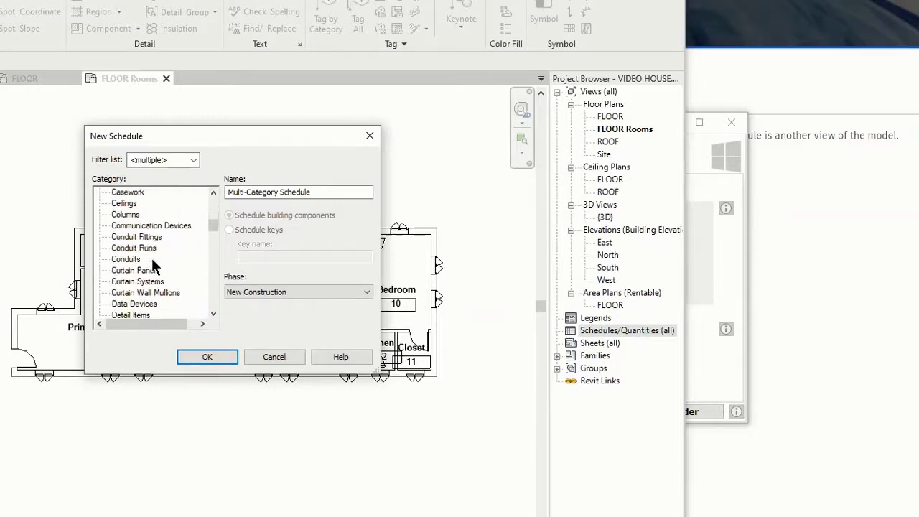
{"action": "scroll", "coordinate": [152, 265], "scroll_direction": "down", "scroll_amount": 5}
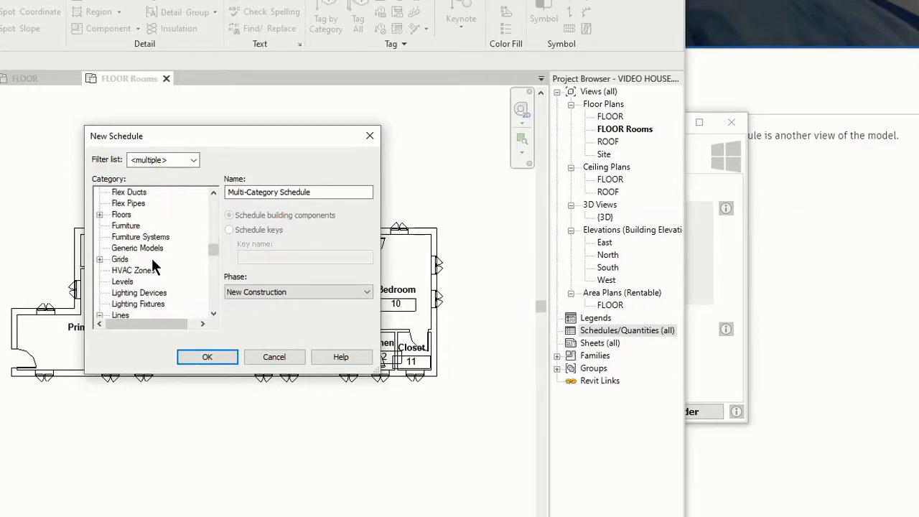
{"action": "scroll", "coordinate": [152, 265], "scroll_direction": "up", "scroll_amount": 1}
{"action": "scroll", "coordinate": [152, 266], "scroll_direction": "down", "scroll_amount": 2}
{"action": "scroll", "coordinate": [152, 266], "scroll_direction": "down", "scroll_amount": 3}
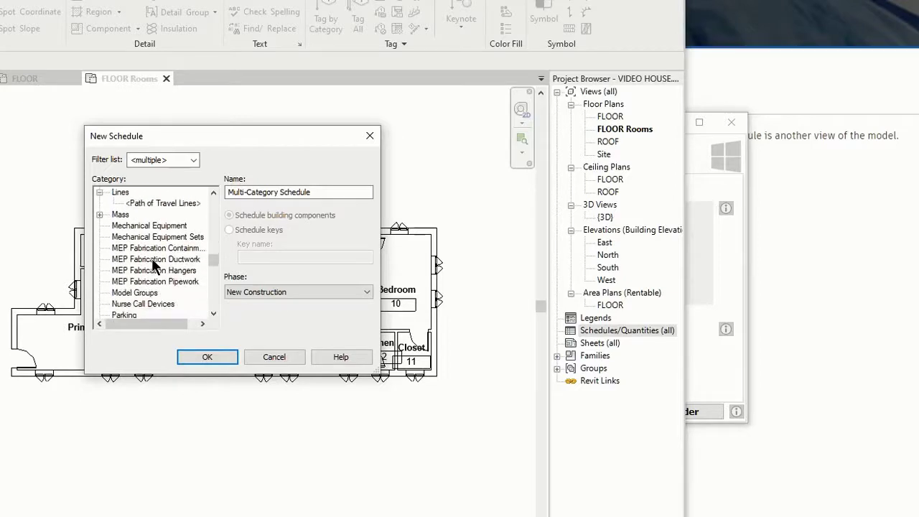
{"action": "scroll", "coordinate": [152, 265], "scroll_direction": "down", "scroll_amount": 3}
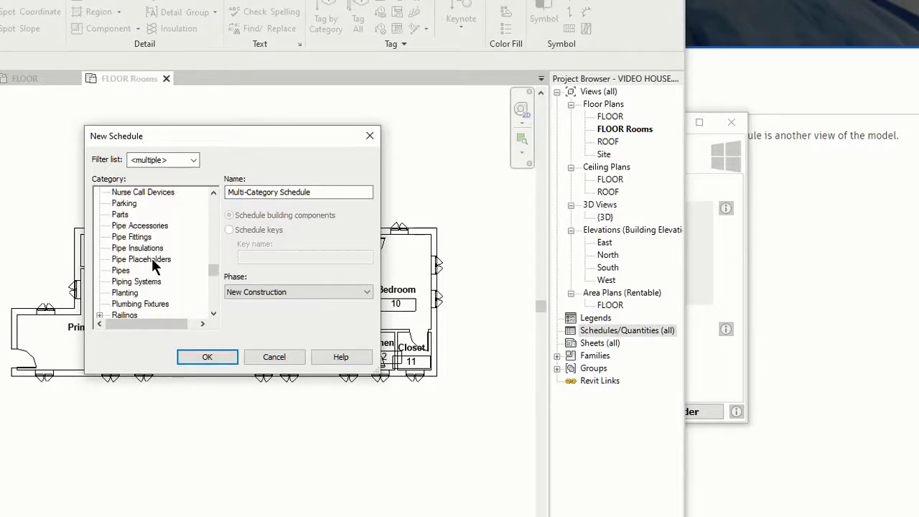
{"action": "scroll", "coordinate": [152, 265], "scroll_direction": "down", "scroll_amount": 1}
{"action": "scroll", "coordinate": [151, 265], "scroll_direction": "down", "scroll_amount": 1}
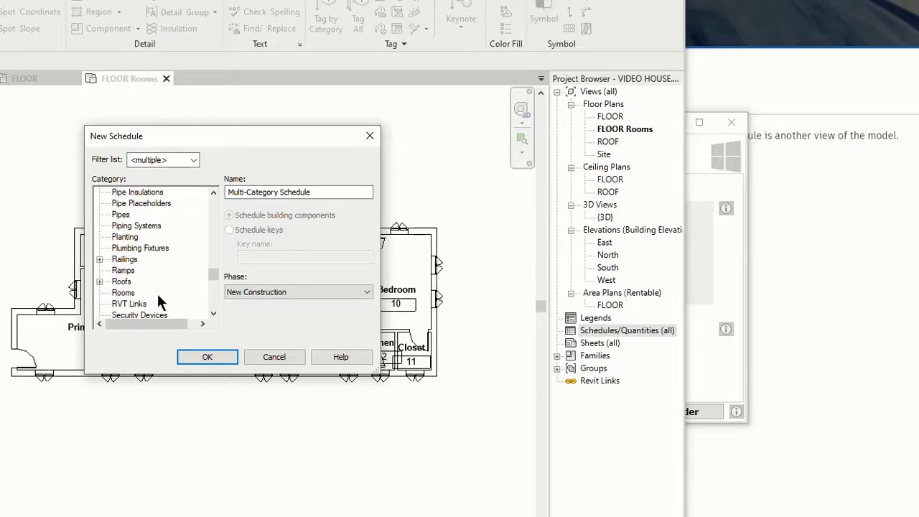
{"action": "left_click", "coordinate": [124, 293]}
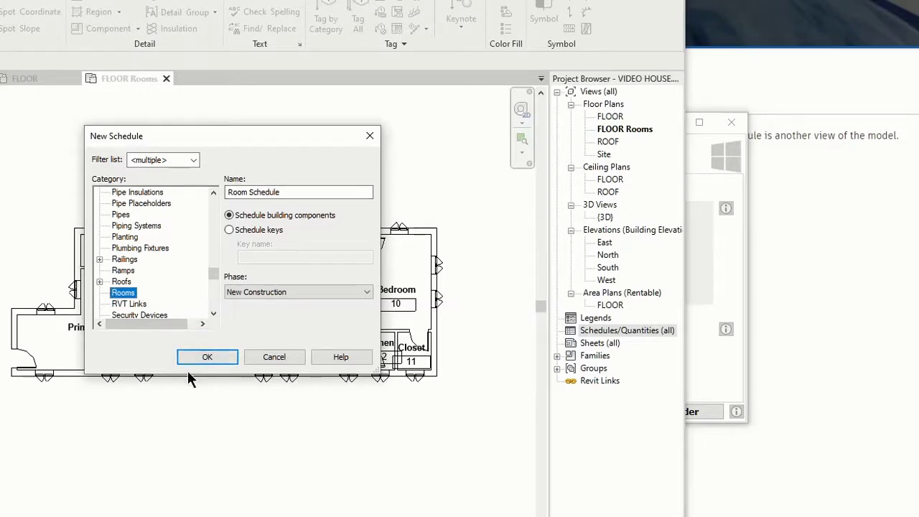
{"action": "left_click", "coordinate": [267, 291]}
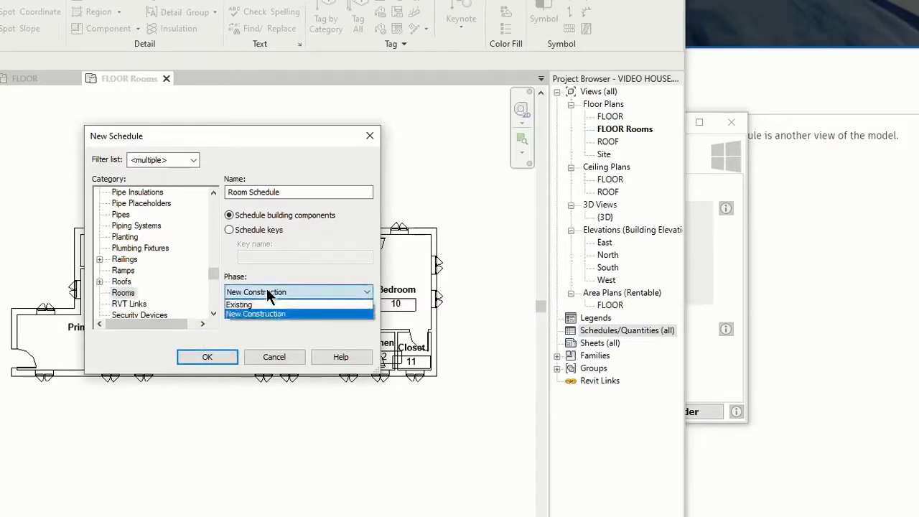
{"action": "left_click", "coordinate": [267, 314]}
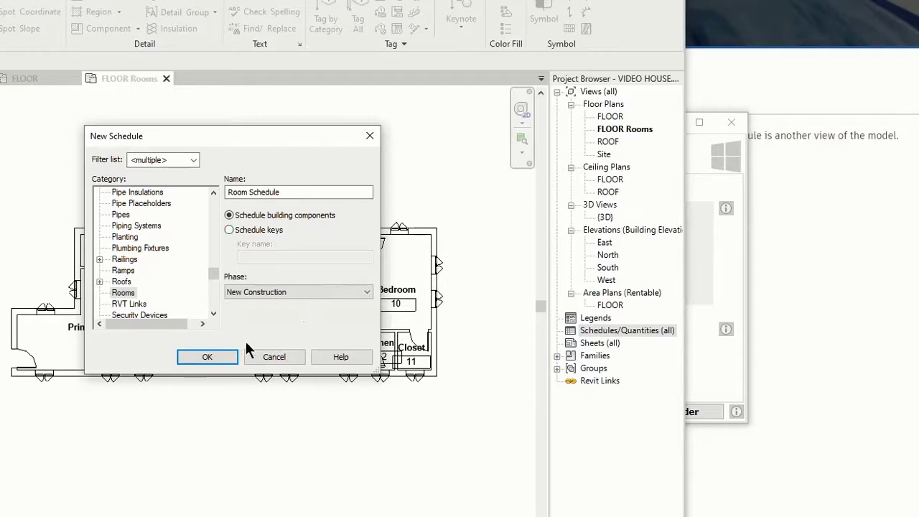
{"action": "left_click", "coordinate": [212, 364]}
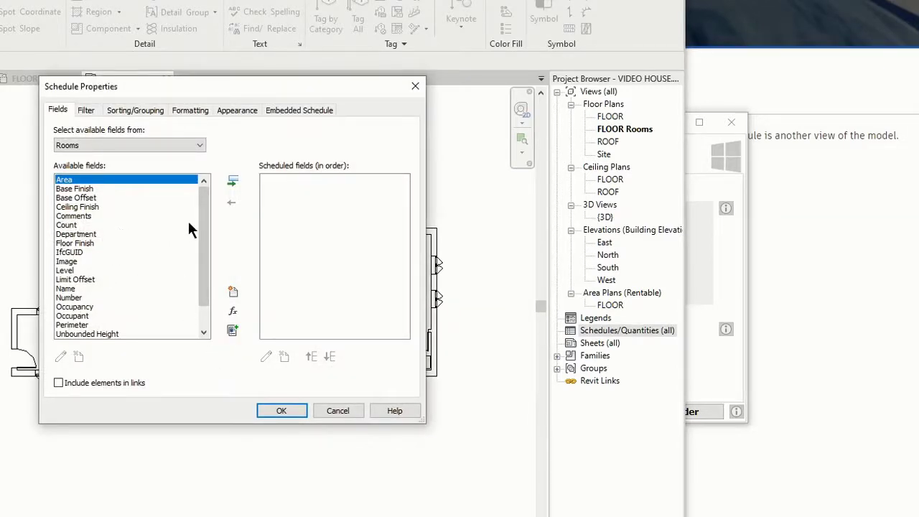
Step: Add the Number, Name and Area fields to the room schedule in that order and generate the schedule
{"action": "left_click", "coordinate": [80, 298]}
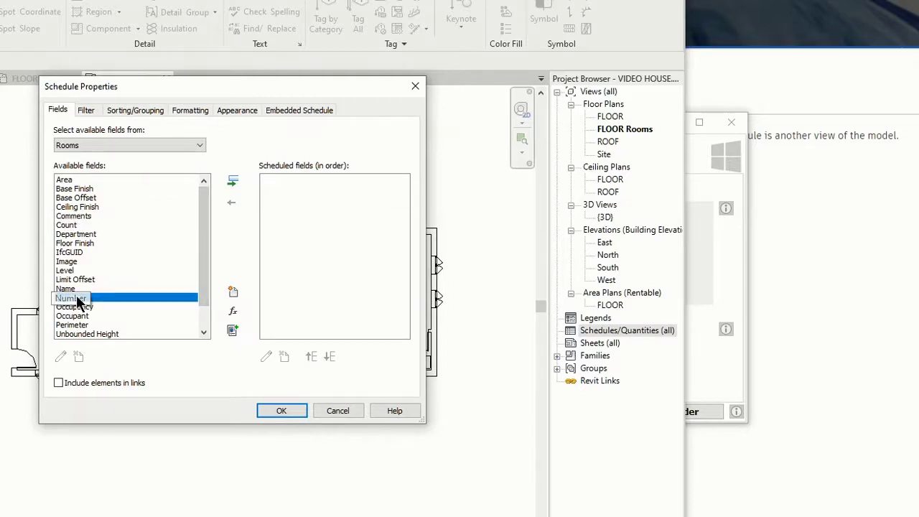
{"action": "left_click", "coordinate": [234, 183]}
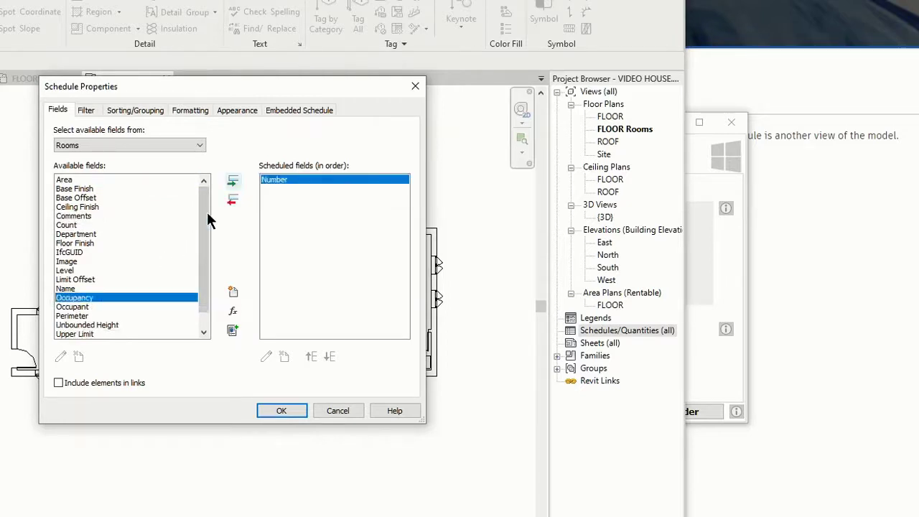
{"action": "left_click", "coordinate": [71, 288]}
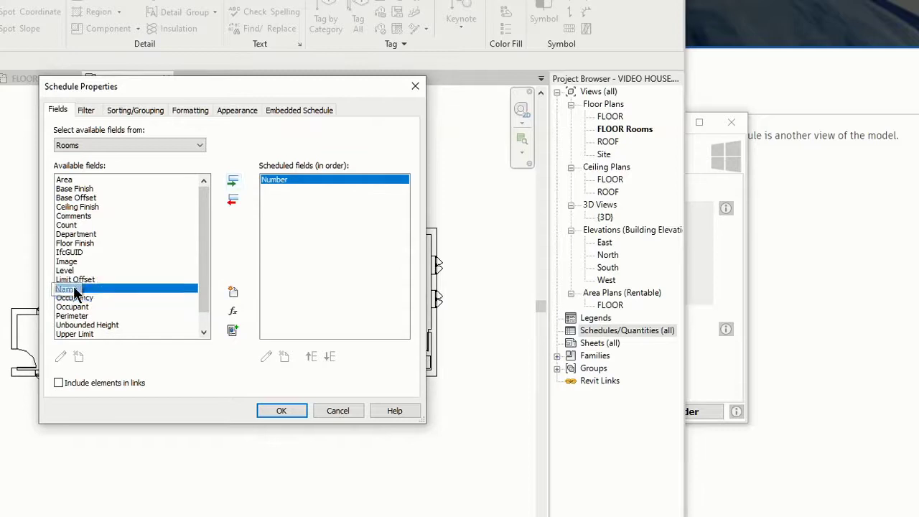
{"action": "left_click", "coordinate": [232, 182]}
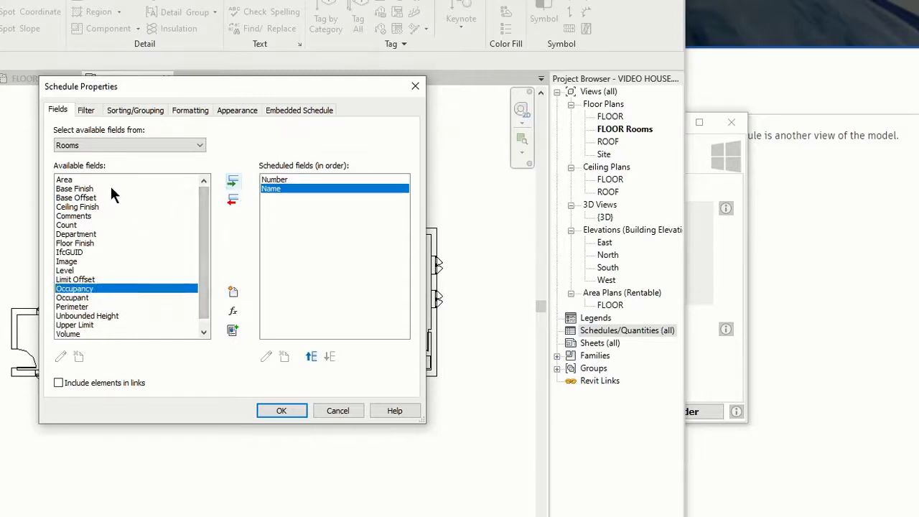
{"action": "left_click", "coordinate": [88, 179]}
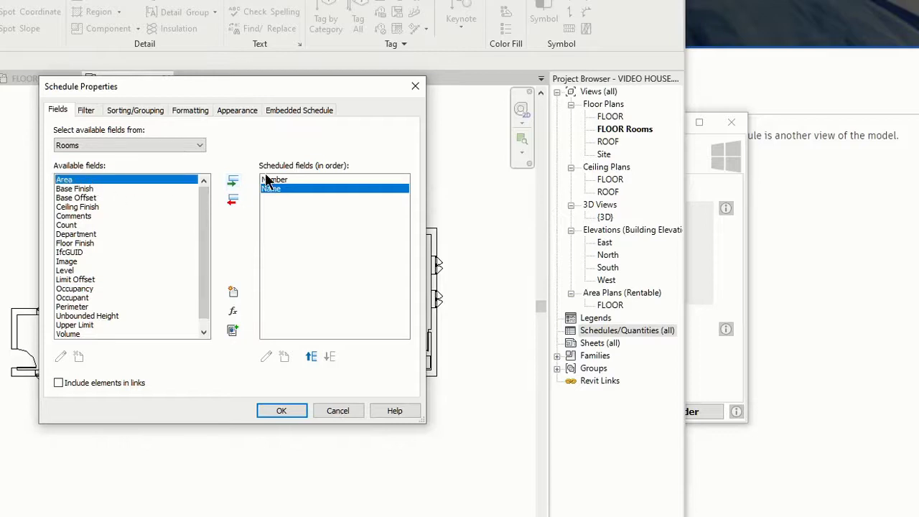
{"action": "left_click", "coordinate": [233, 181]}
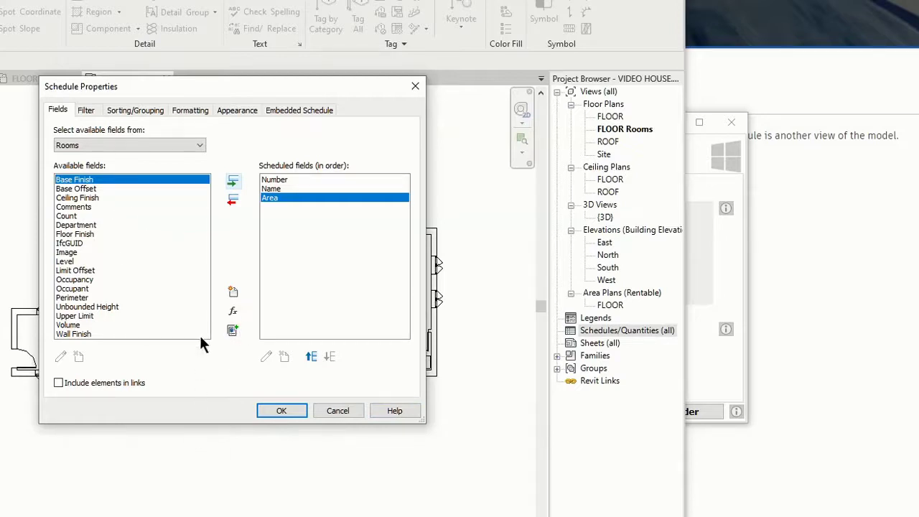
{"action": "left_click", "coordinate": [283, 411]}
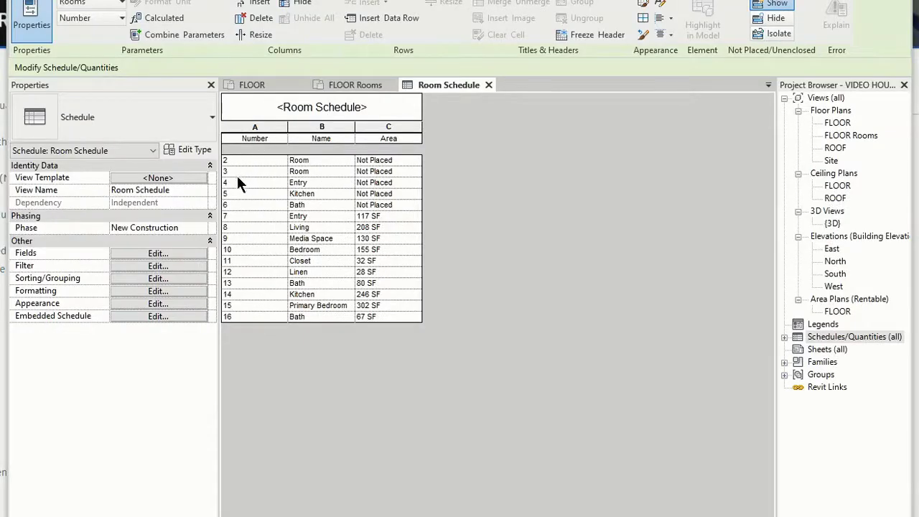
Step: Delete the row of unplaced room 2 from the room schedule, removing the room from the model
{"action": "left_click", "coordinate": [393, 206]}
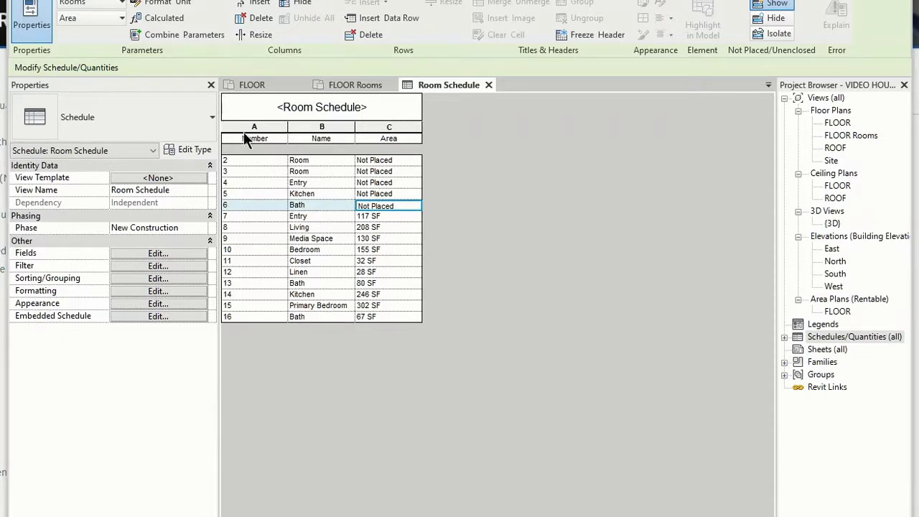
{"action": "left_click", "coordinate": [242, 161]}
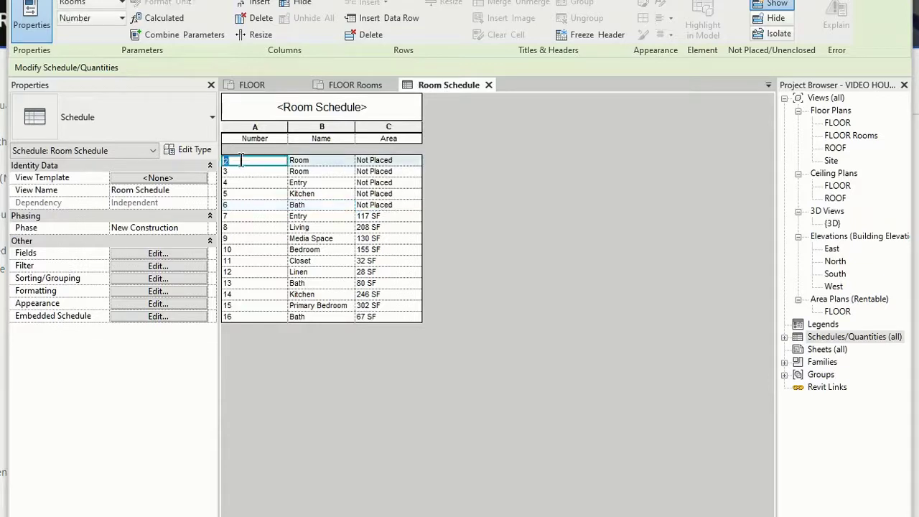
{"action": "left_click", "coordinate": [332, 161]}
{"action": "right_click", "coordinate": [332, 161]}
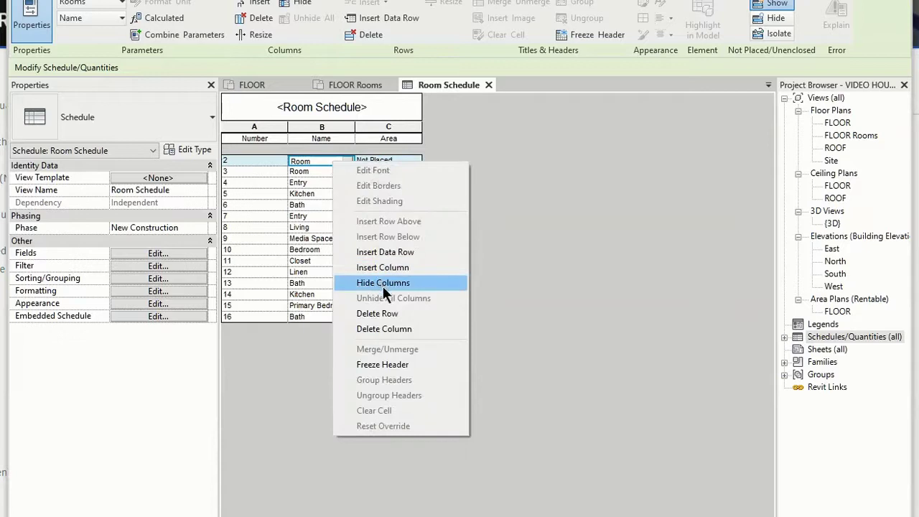
{"action": "left_click", "coordinate": [385, 313]}
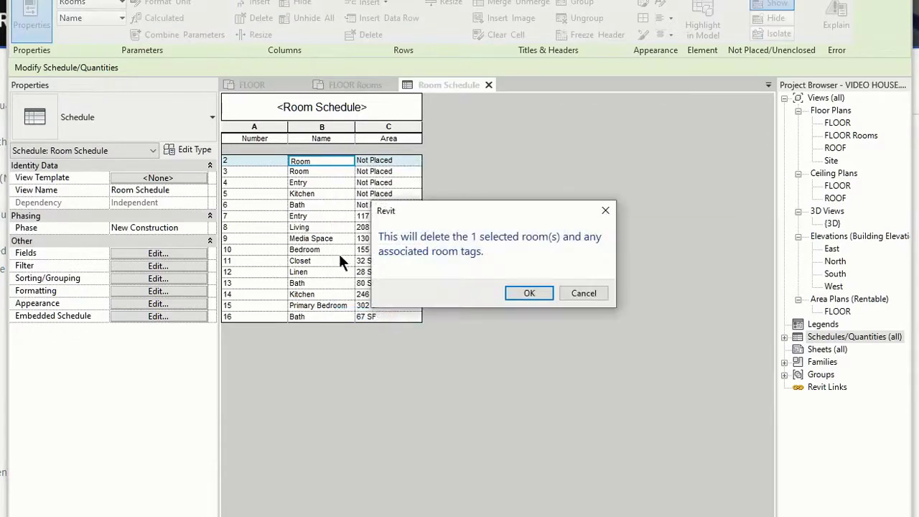
{"action": "left_click", "coordinate": [530, 293]}
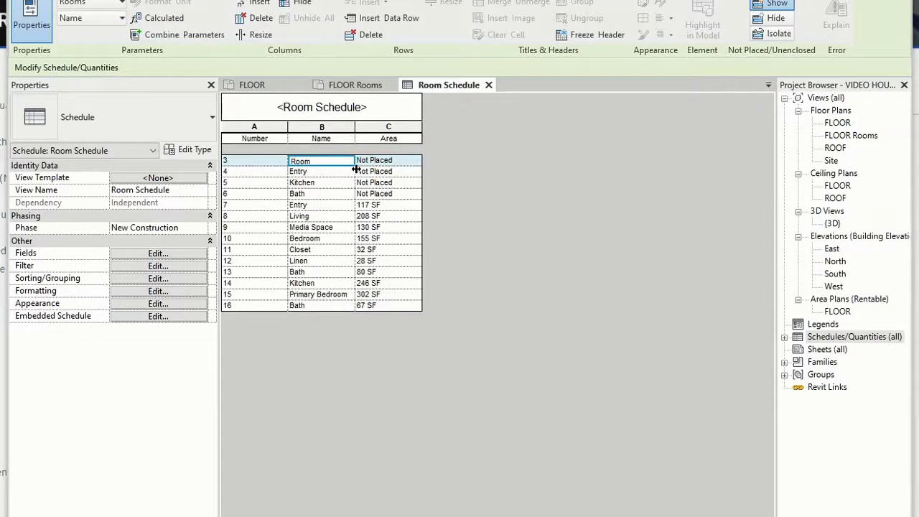
Step: Delete the row of unplaced room 3 from the room schedule
{"action": "key", "text": "Down"}
{"action": "key", "text": "Down"}
{"action": "key", "text": "Down"}
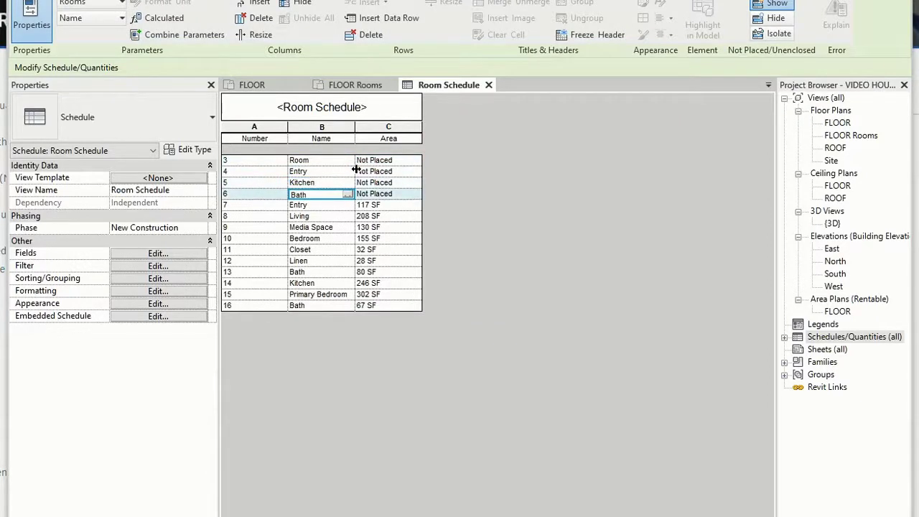
{"action": "key", "text": "Up"}
{"action": "key", "text": "Up"}
{"action": "key", "text": "Up"}
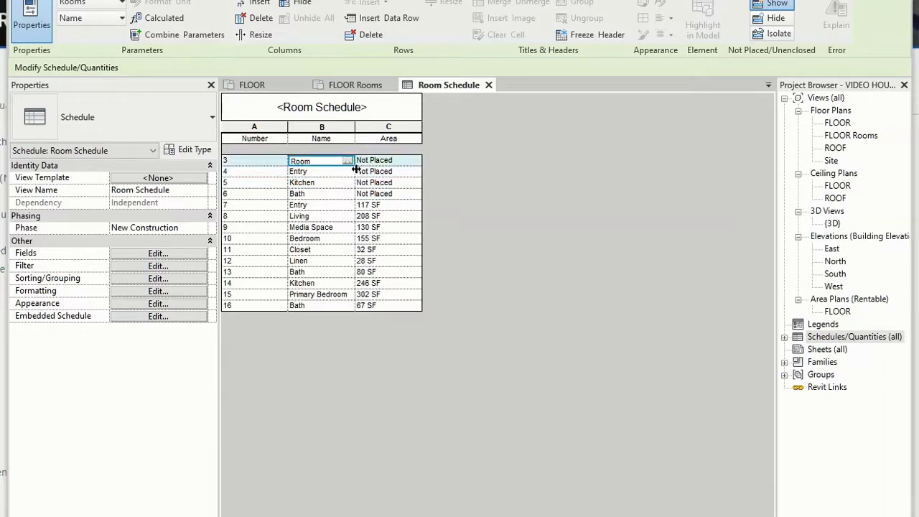
{"action": "right_click", "coordinate": [385, 158]}
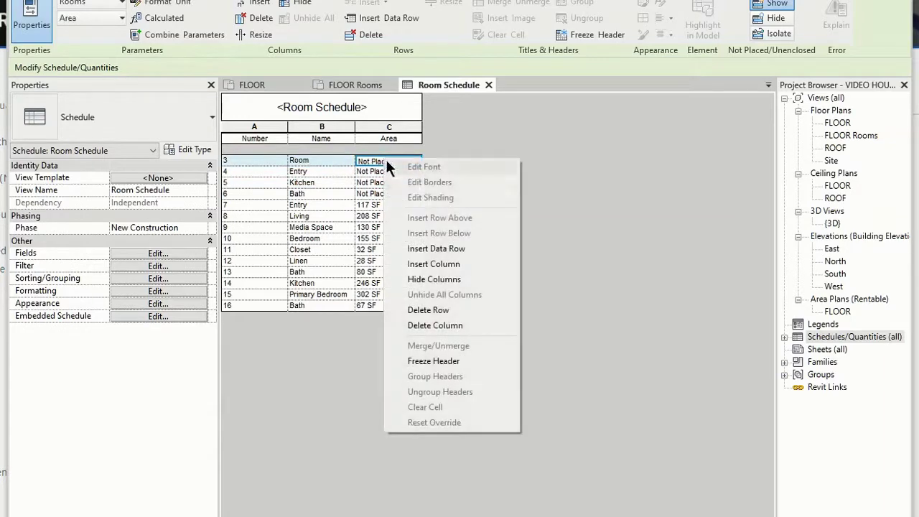
{"action": "left_click", "coordinate": [441, 311]}
{"action": "key", "text": "Return"}
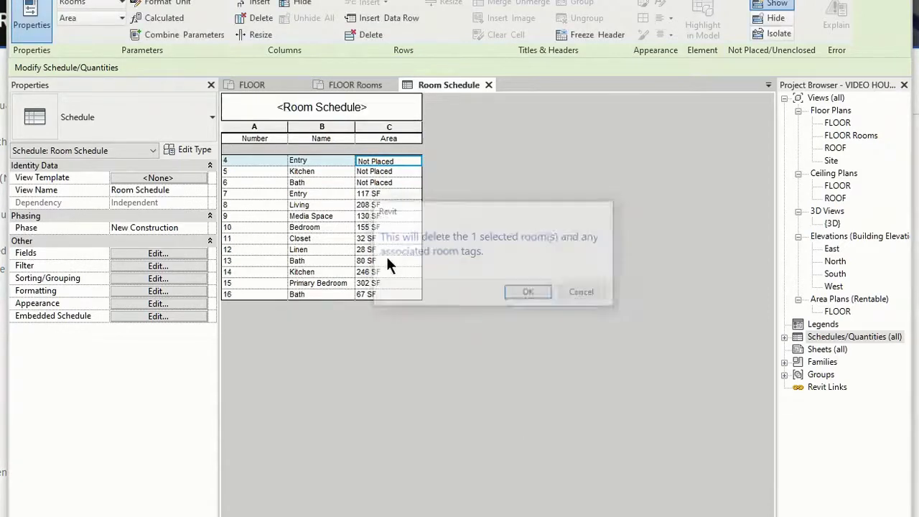
Step: Delete the rows of the unplaced rooms 4 (Entry), 5 (Kitchen) and 6 (Bath) from the room schedule
{"action": "right_click", "coordinate": [374, 162]}
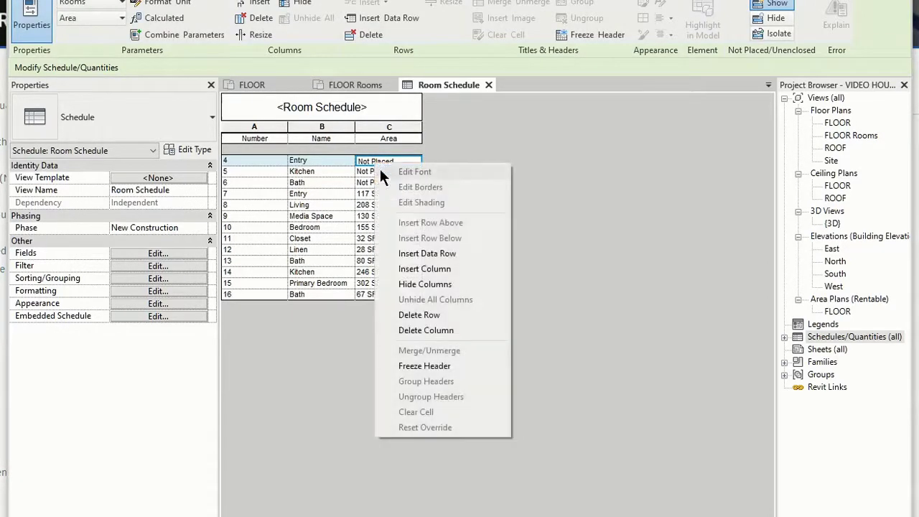
{"action": "left_click", "coordinate": [448, 314]}
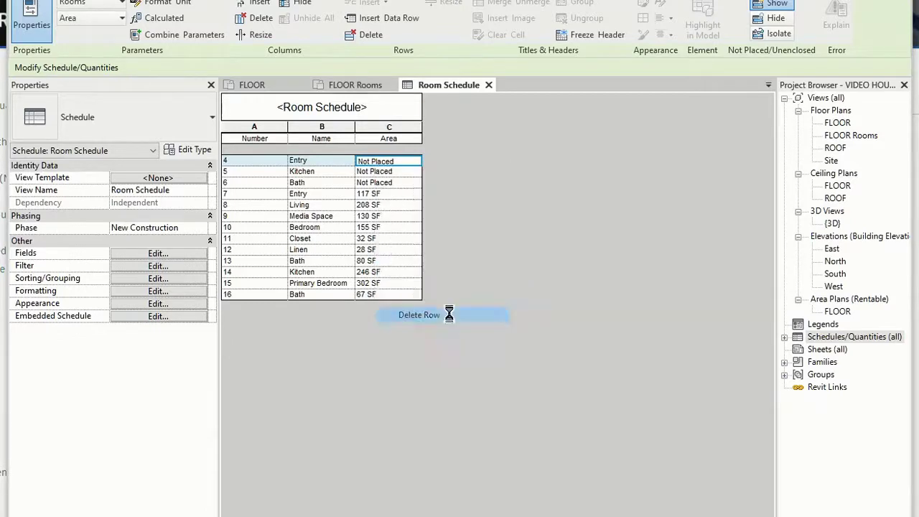
{"action": "key", "text": "Return"}
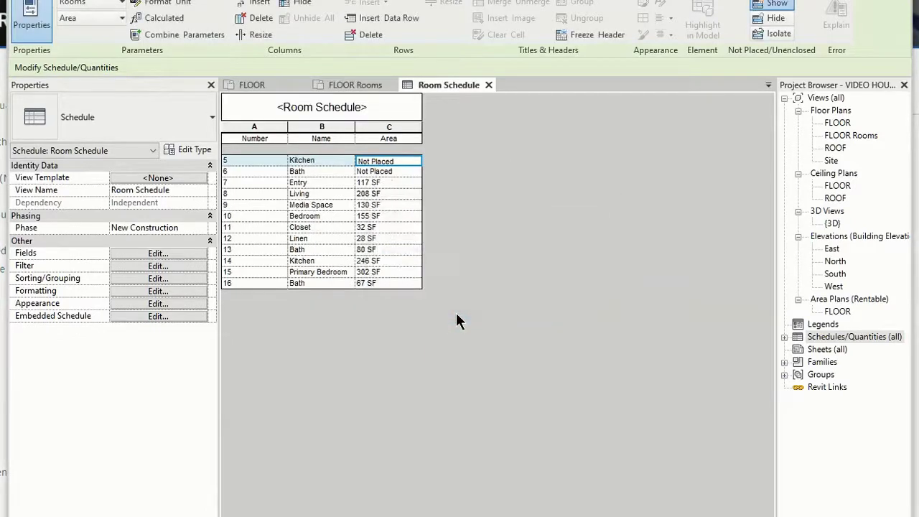
{"action": "right_click", "coordinate": [396, 154]}
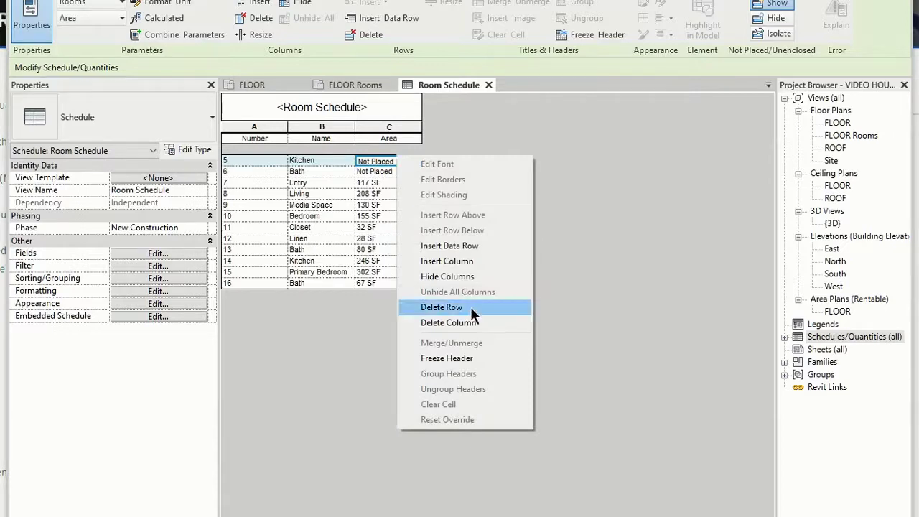
{"action": "left_click", "coordinate": [472, 309]}
{"action": "key", "text": "Return"}
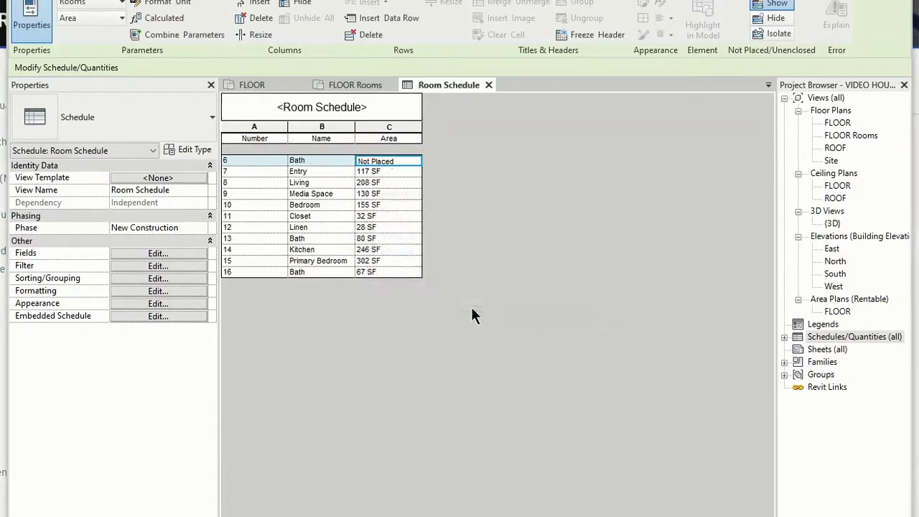
{"action": "right_click", "coordinate": [413, 165]}
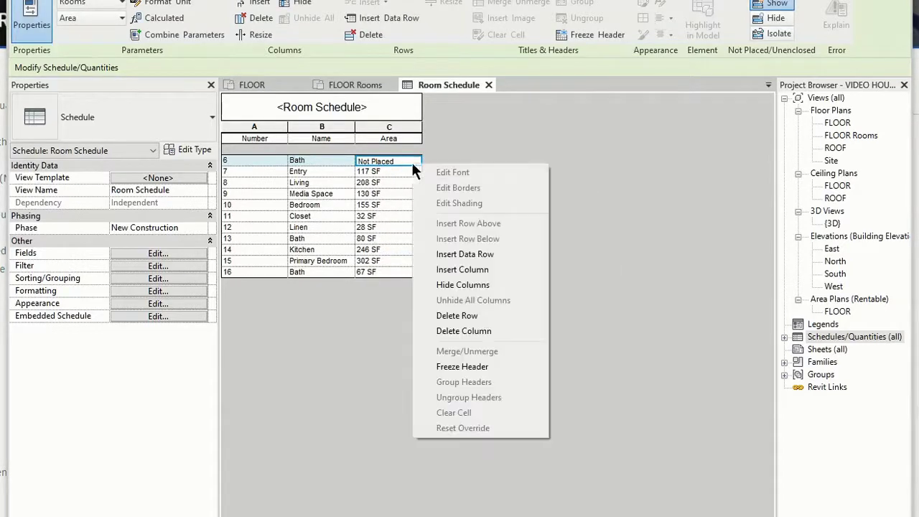
{"action": "left_click", "coordinate": [474, 316]}
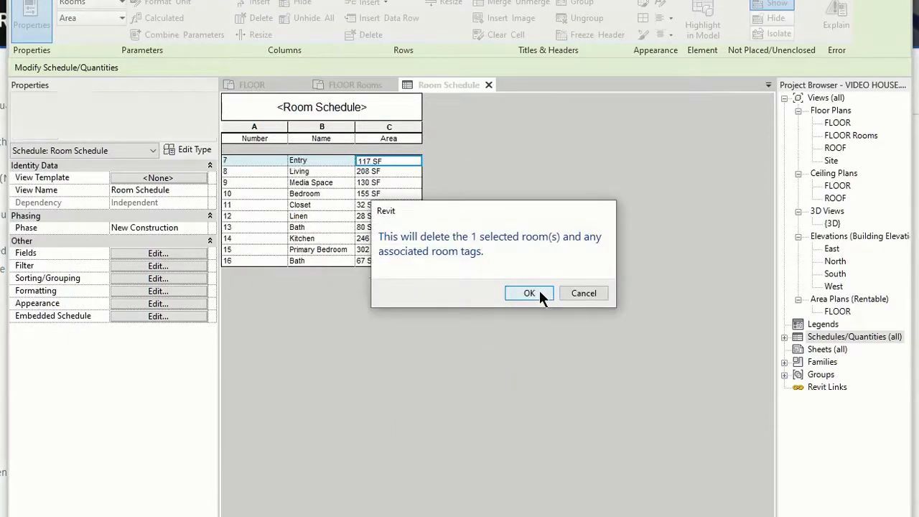
Step: Complete the pending deletion of the last unplaced room and its associated room tags
{"action": "left_click", "coordinate": [529, 293]}
Step: Review the remaining room schedule rows for number, name and area, finishing with Bath 13 selected
{"action": "key", "text": "Down"}
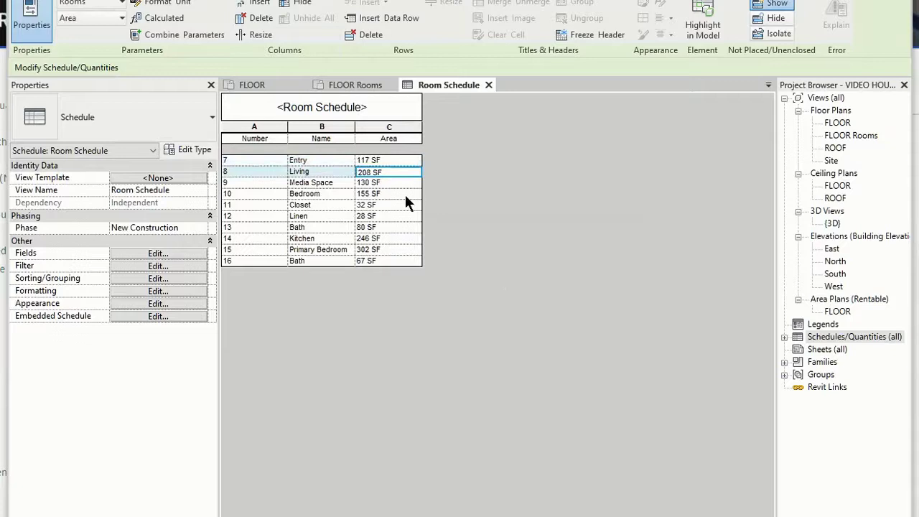
{"action": "key", "text": "Down"}
{"action": "key", "text": "Down"}
{"action": "key", "text": "Down"}
{"action": "key", "text": "Down"}
{"action": "key", "text": "Down"}
{"action": "key", "text": "Down"}
{"action": "key", "text": "Down"}
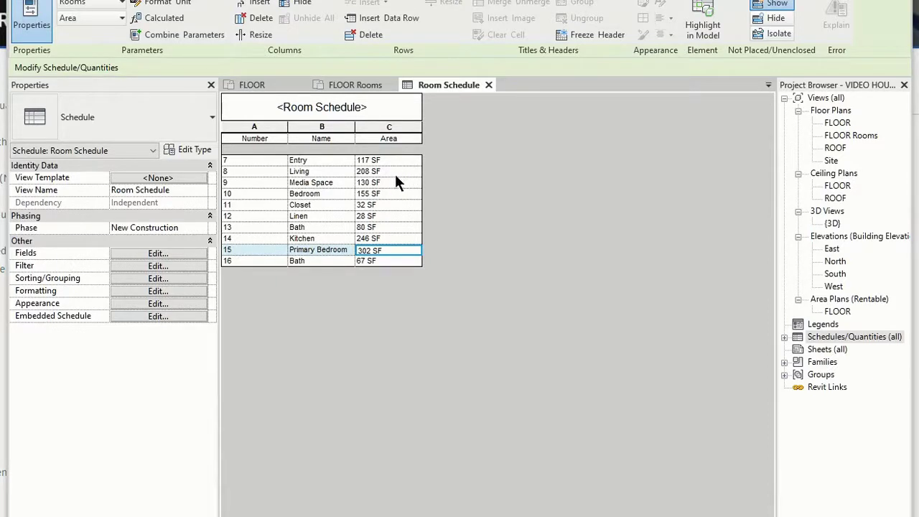
{"action": "left_click", "coordinate": [390, 228]}
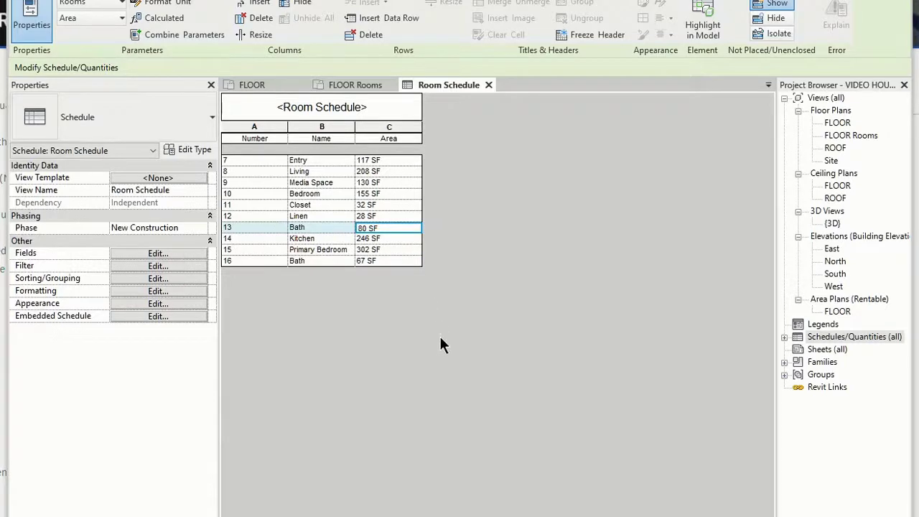
Step: View the FLOOR and FLOOR Rooms plans to compare them with the schedule, and return to the Room Schedule
{"action": "left_click", "coordinate": [260, 83]}
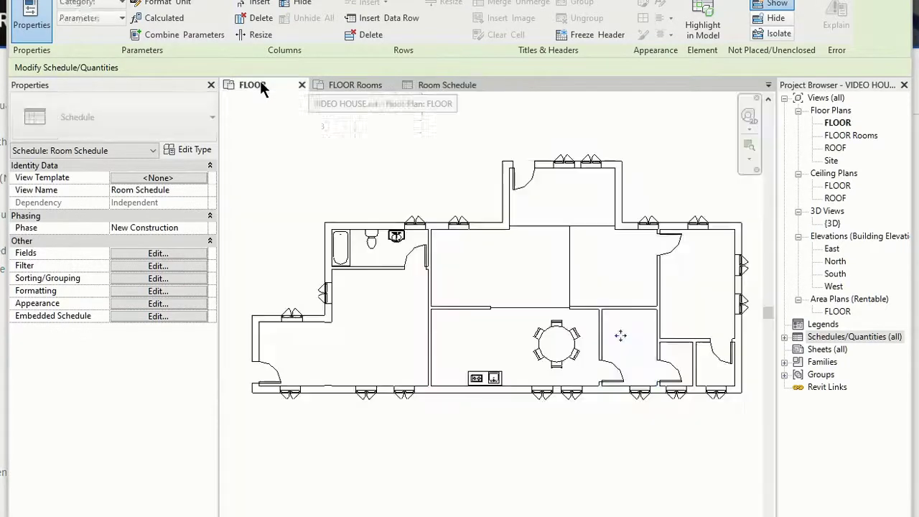
{"action": "left_click", "coordinate": [344, 85]}
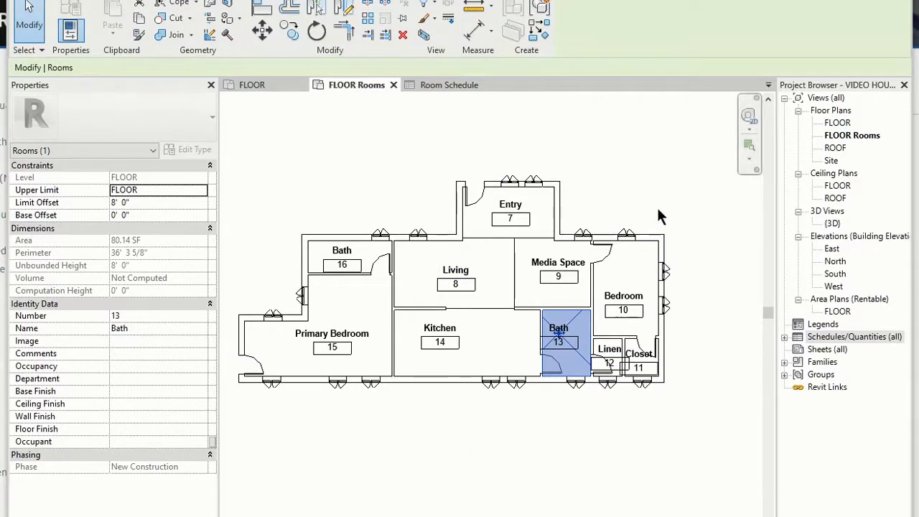
{"action": "left_click", "coordinate": [434, 92]}
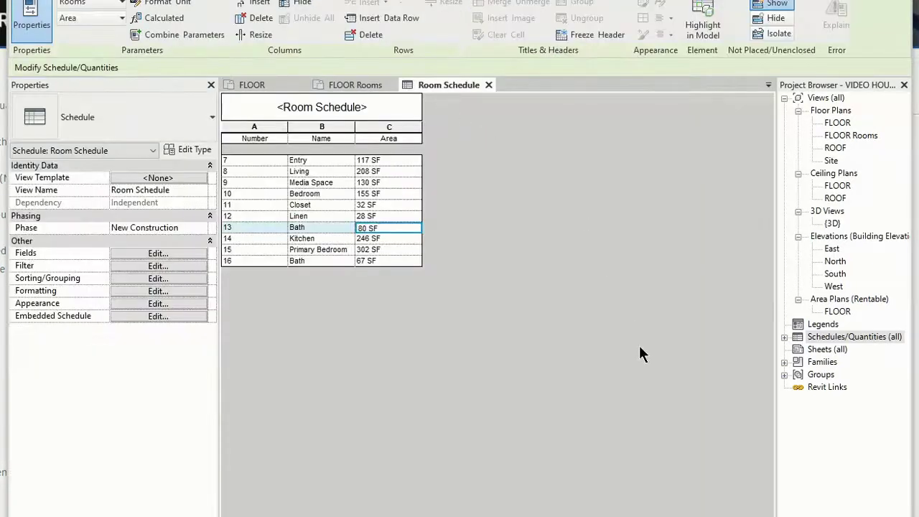